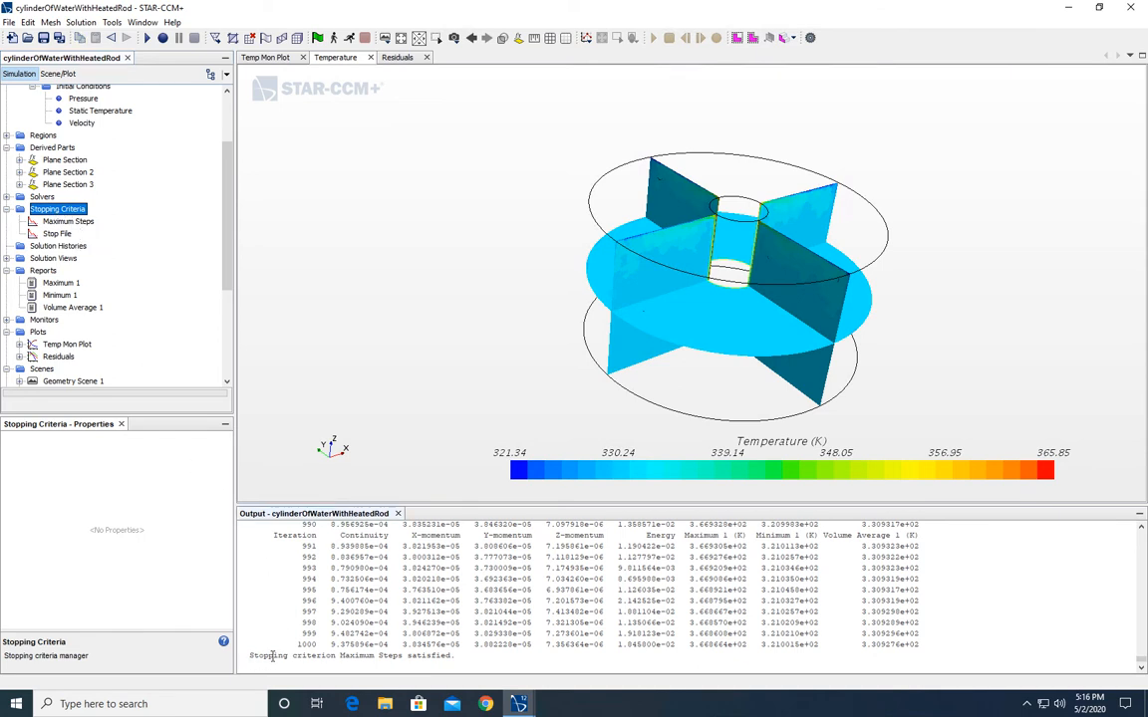
# Step: Examine the last line of the solver output, the Maximum Steps stopping criterion and the Temp Mon Plot to judge convergence
pyautogui.moveTo(251, 655); pyautogui.dragTo(455, 657)
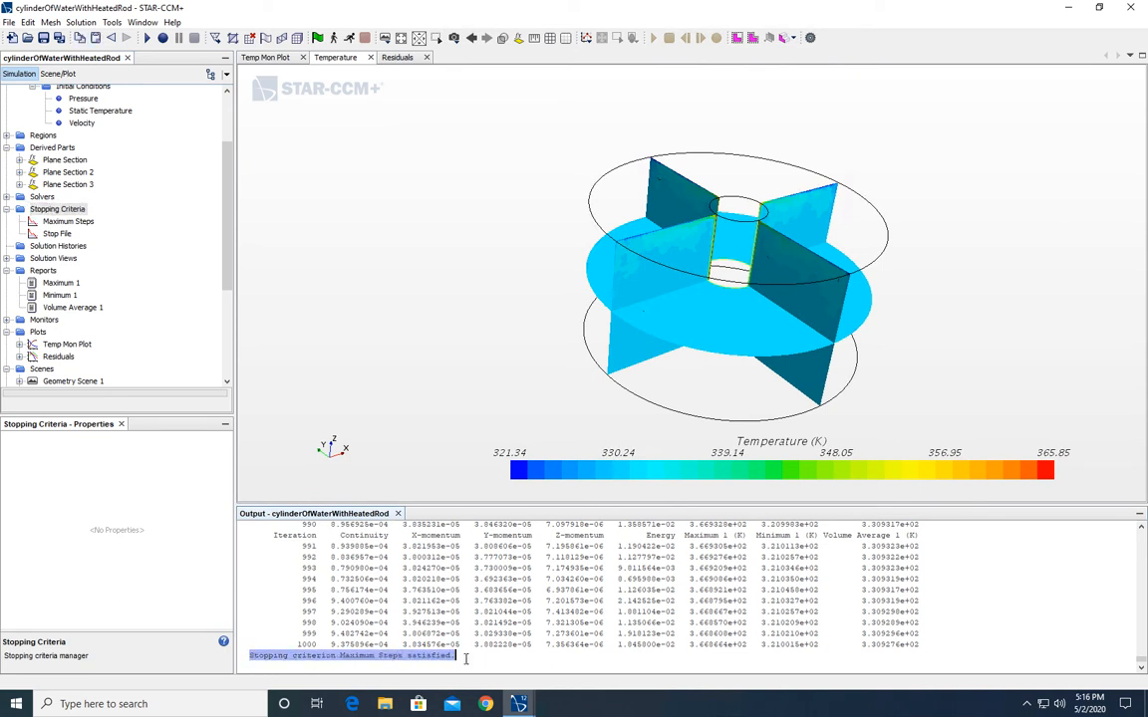
pyautogui.click(455, 657)
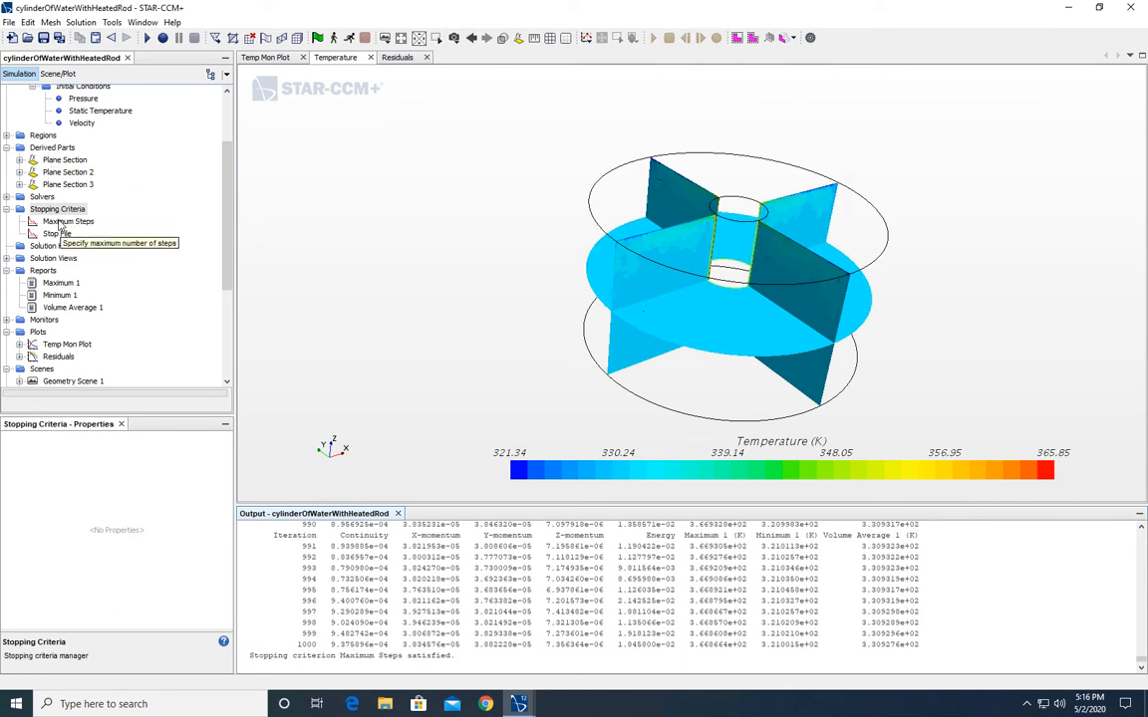
pyautogui.click(64, 225)
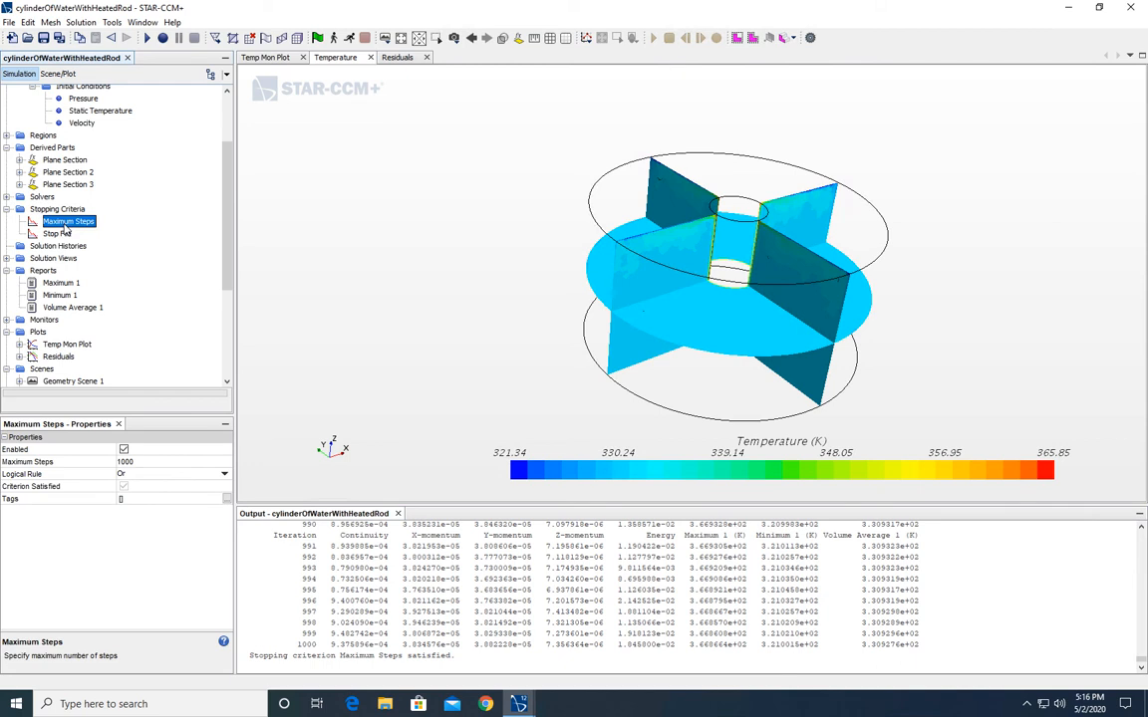
pyautogui.click(137, 462)
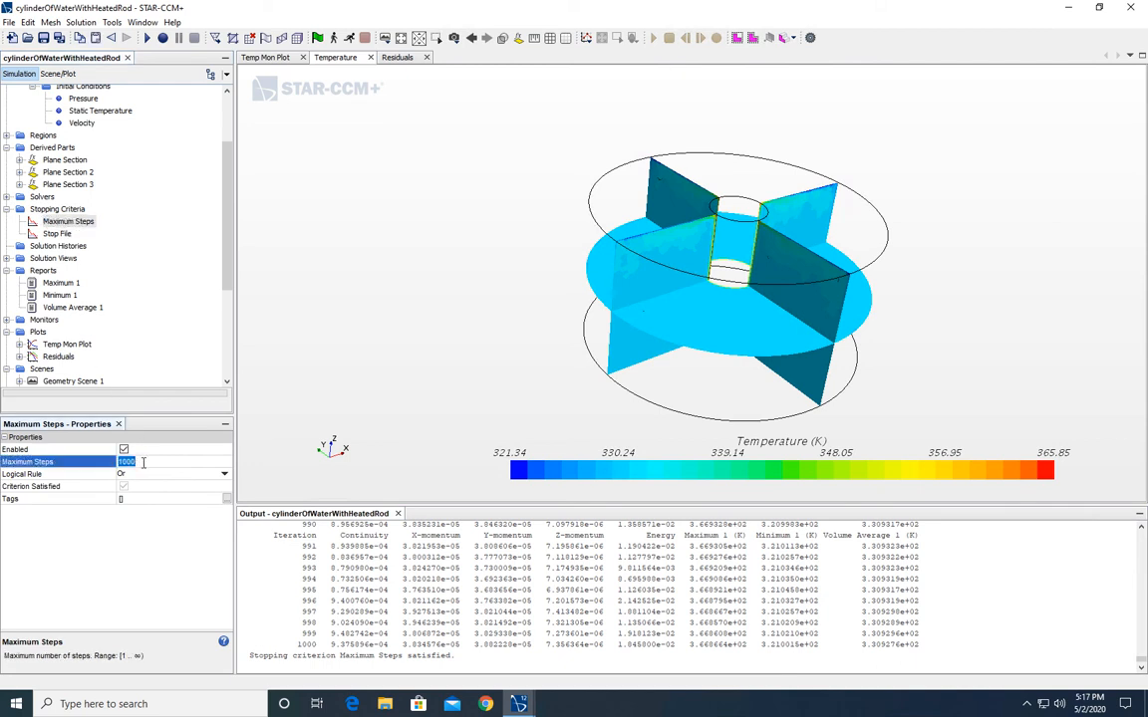
pyautogui.click(149, 462)
pyautogui.click(143, 459)
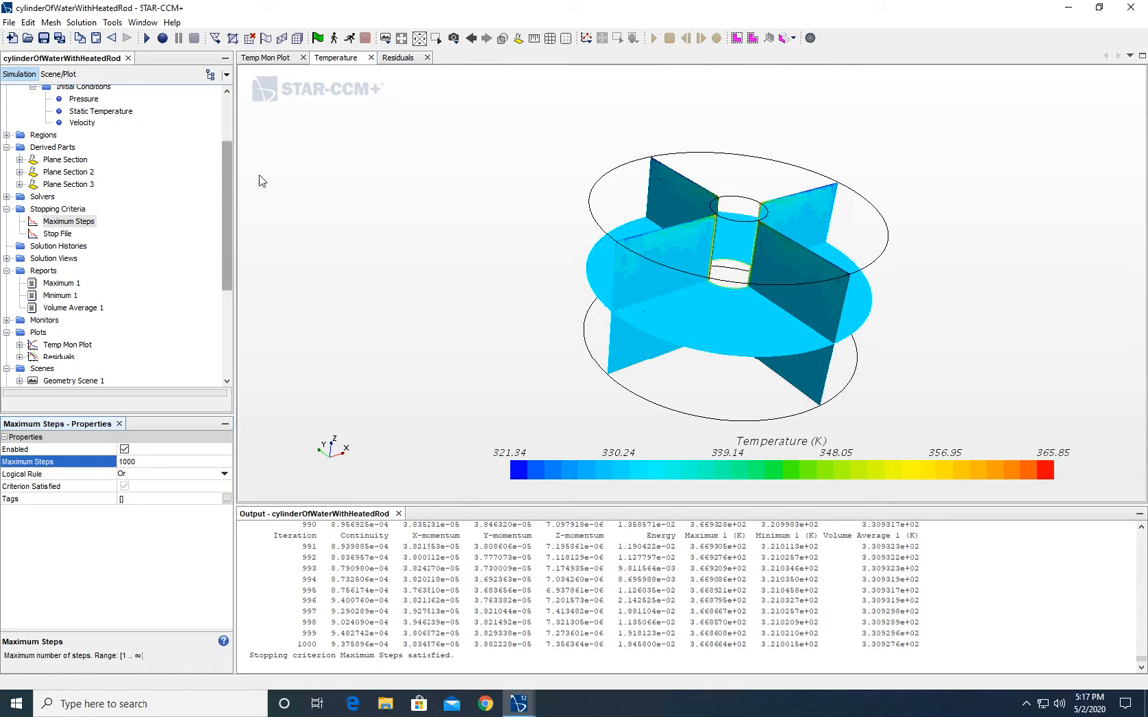
pyautogui.click(253, 59)
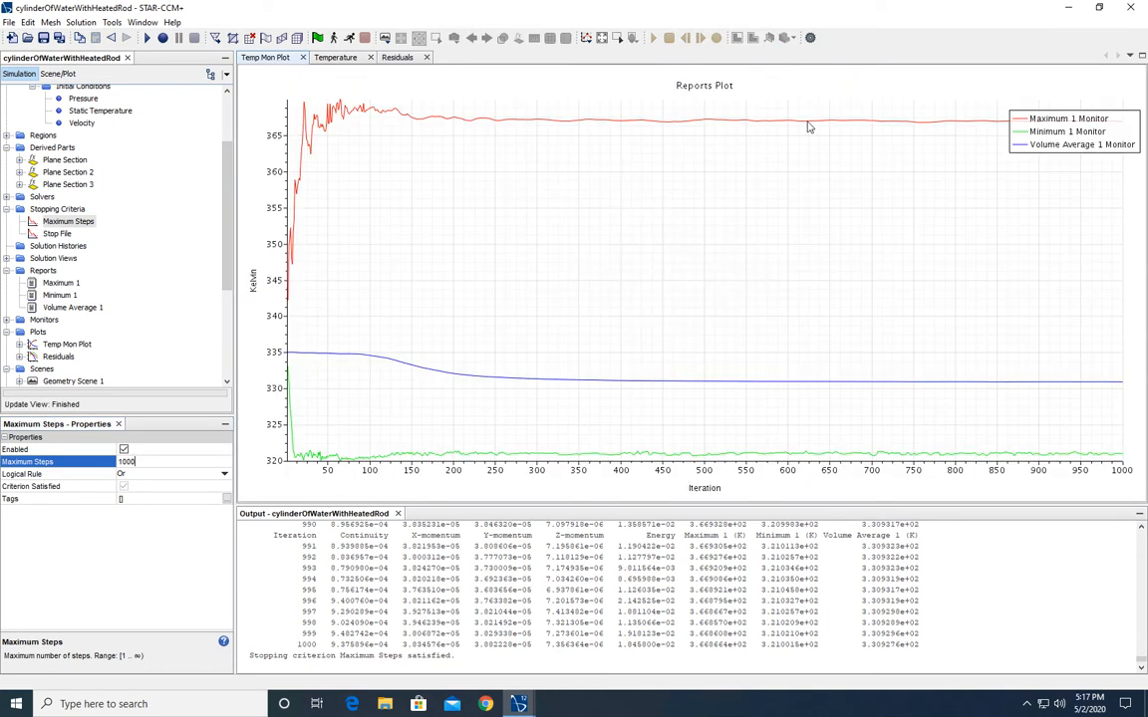
pyautogui.click(324, 57)
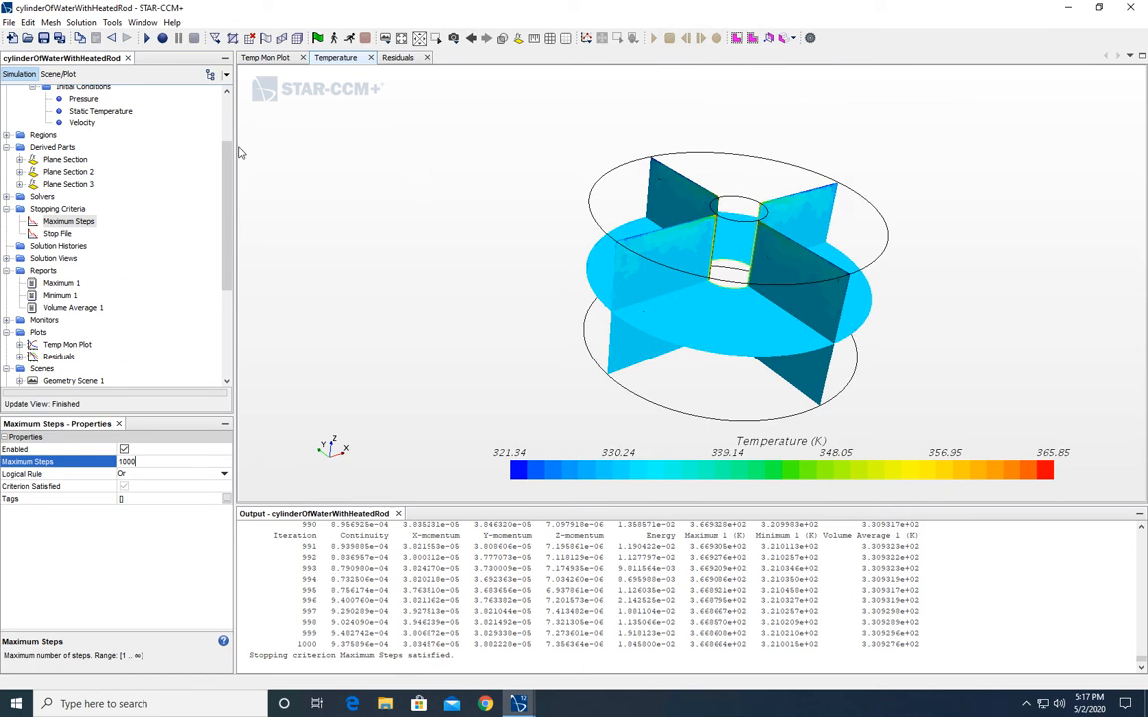
# Step: Collapse the Temperature scene's node and create a new vector scene
pyautogui.scroll(-2, 78, 331)
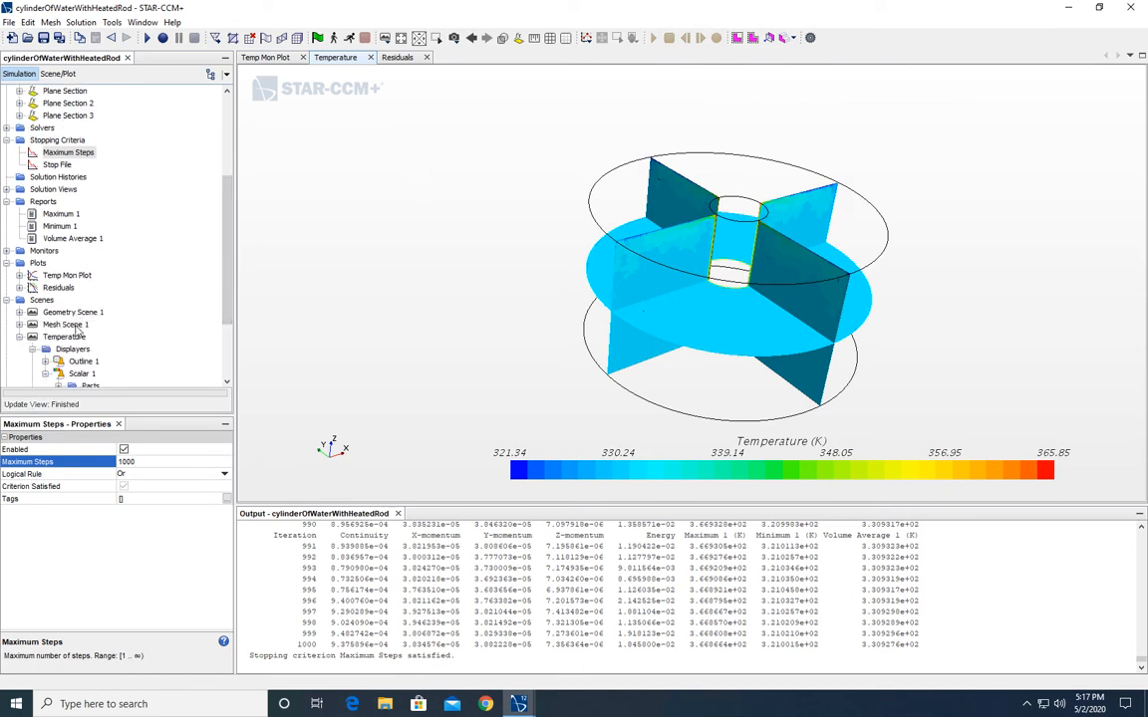
pyautogui.click(19, 337)
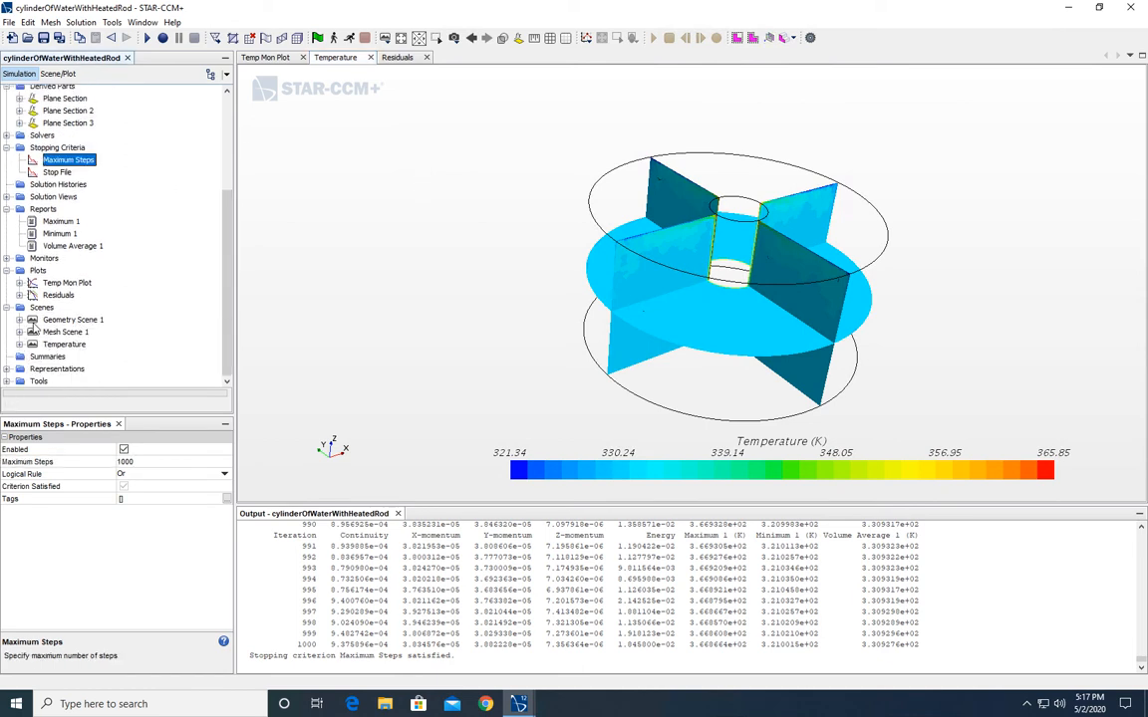
pyautogui.click(42, 308)
pyautogui.rightClick(44, 309)
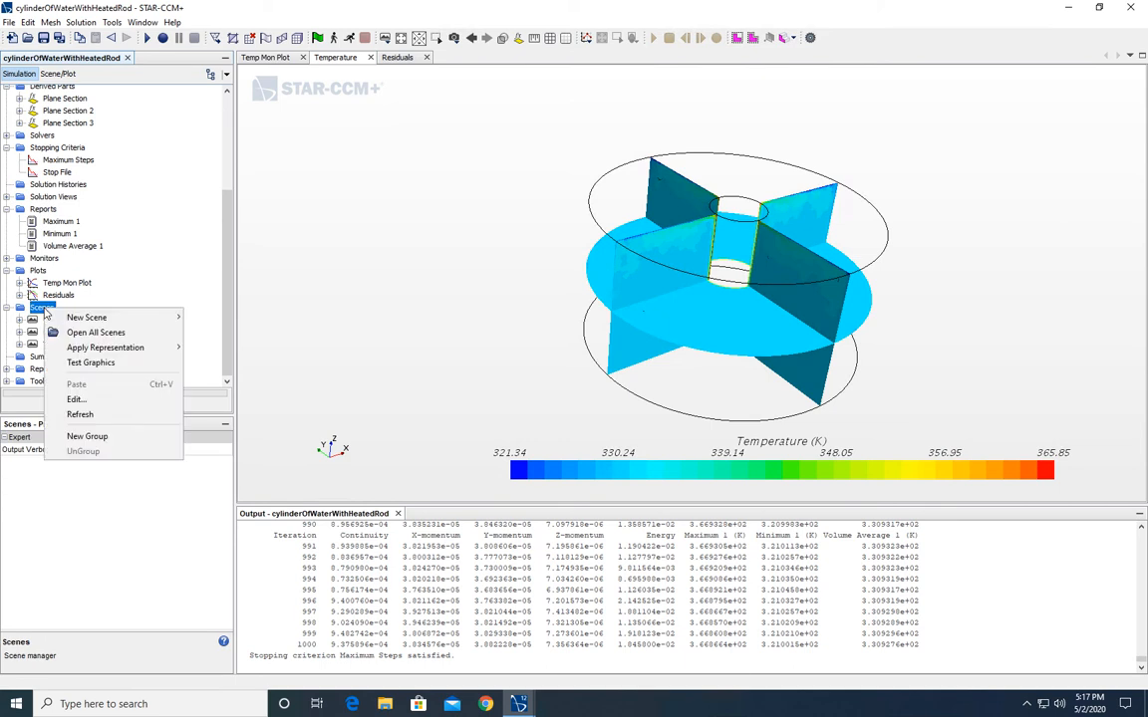
pyautogui.moveTo(72, 319)
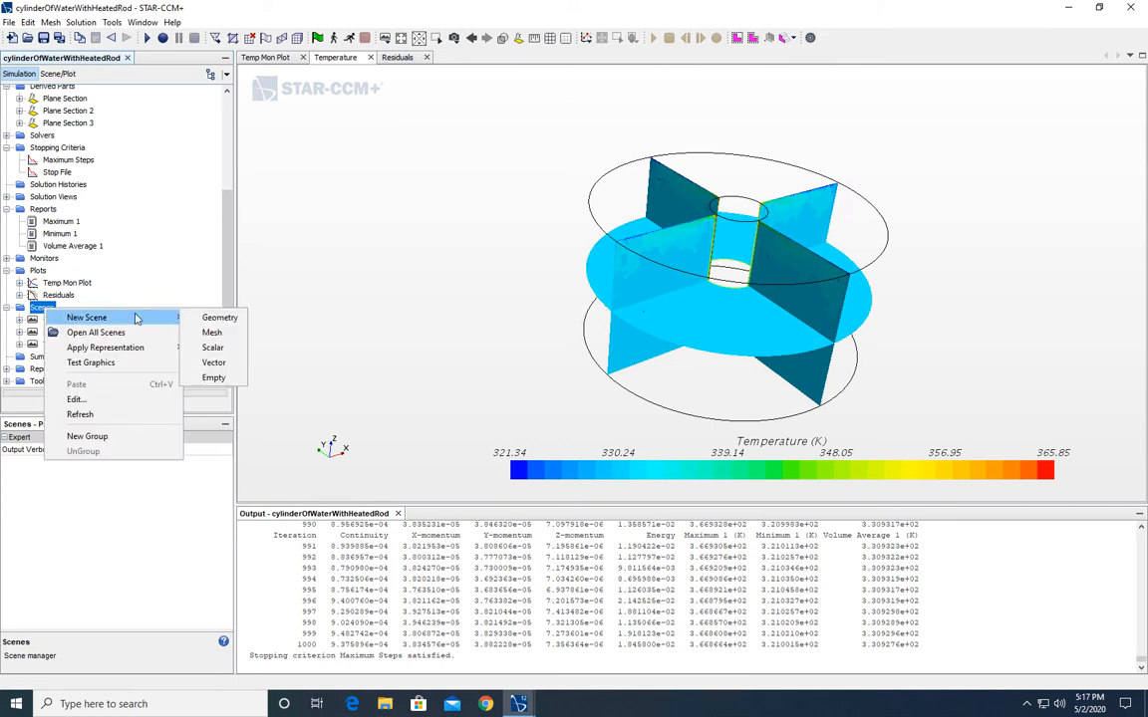
pyautogui.click(223, 365)
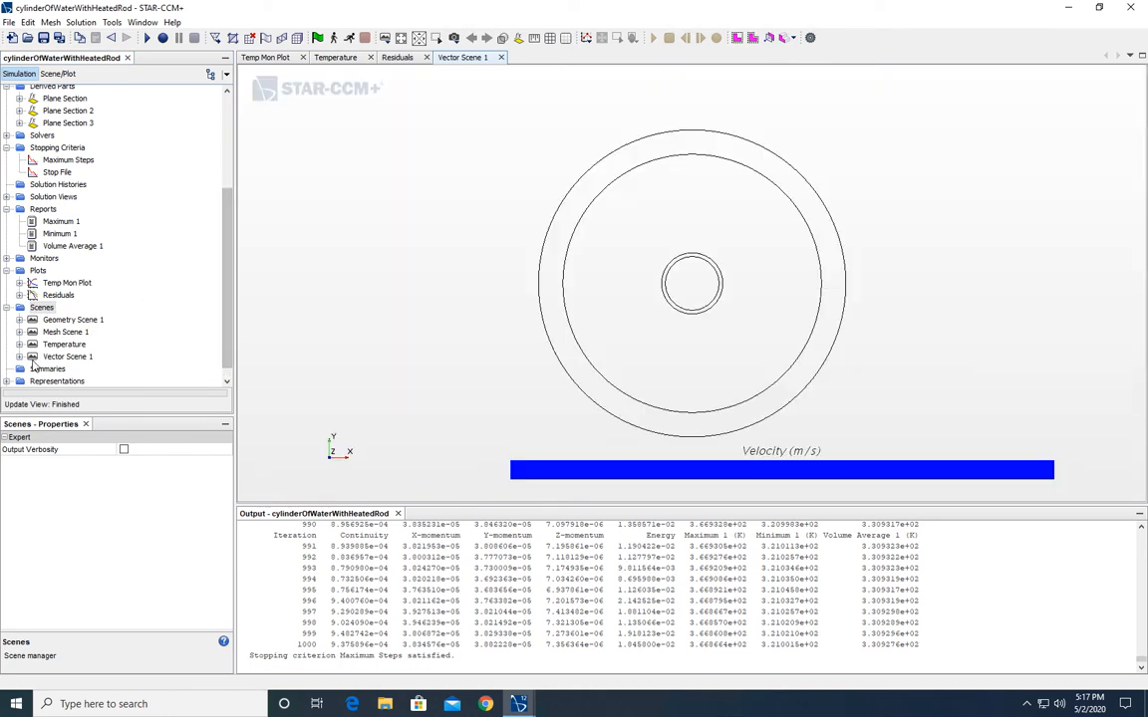
# Step: Rename the new vector scene as Velocity
pyautogui.click(63, 359)
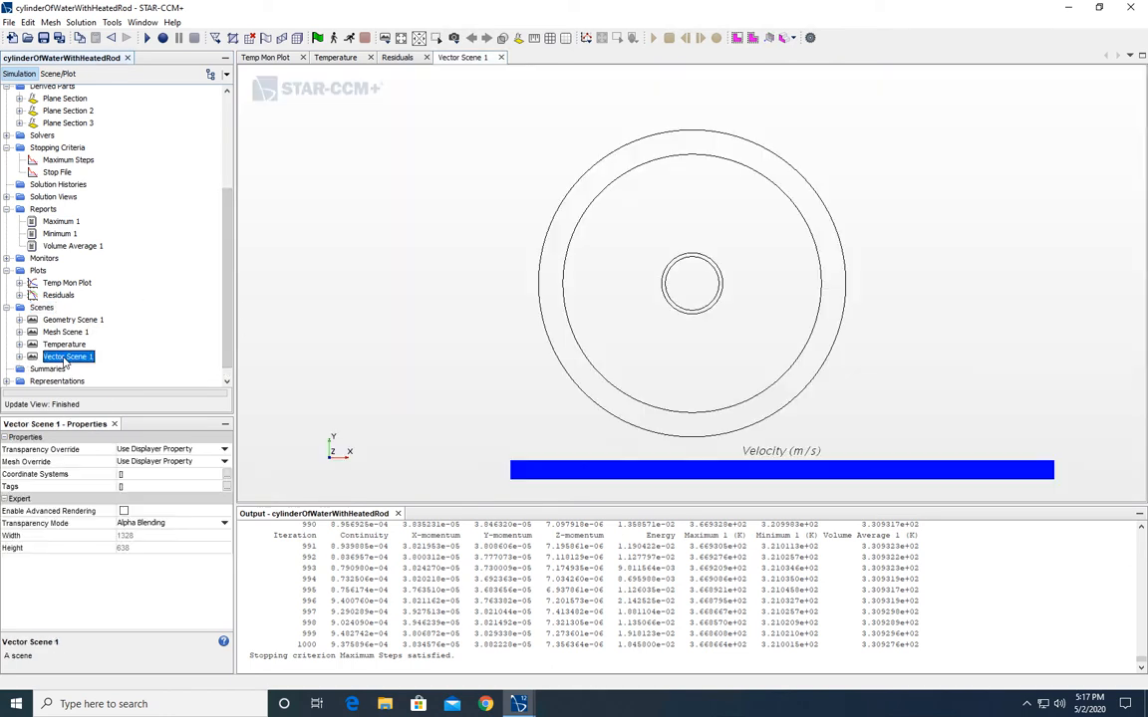
pyautogui.click(57, 356)
pyautogui.write('V')
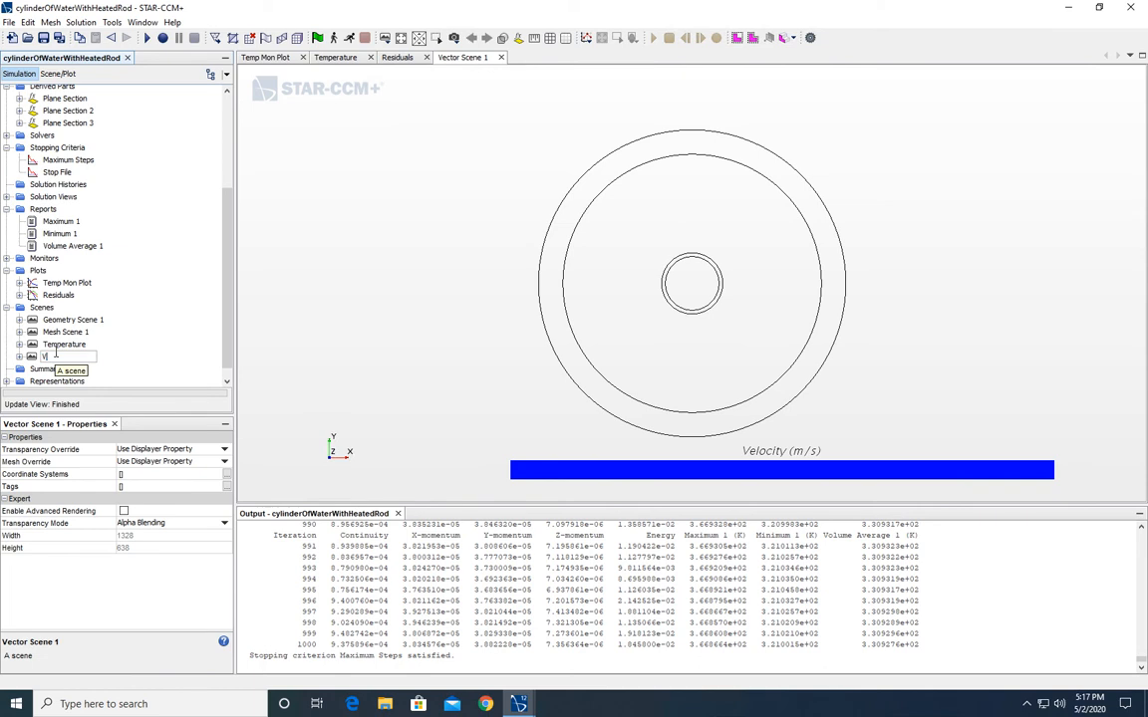
pyautogui.write('ect')
pyautogui.press('BackSpace')
pyautogui.press('BackSpace')
pyautogui.write('locity')
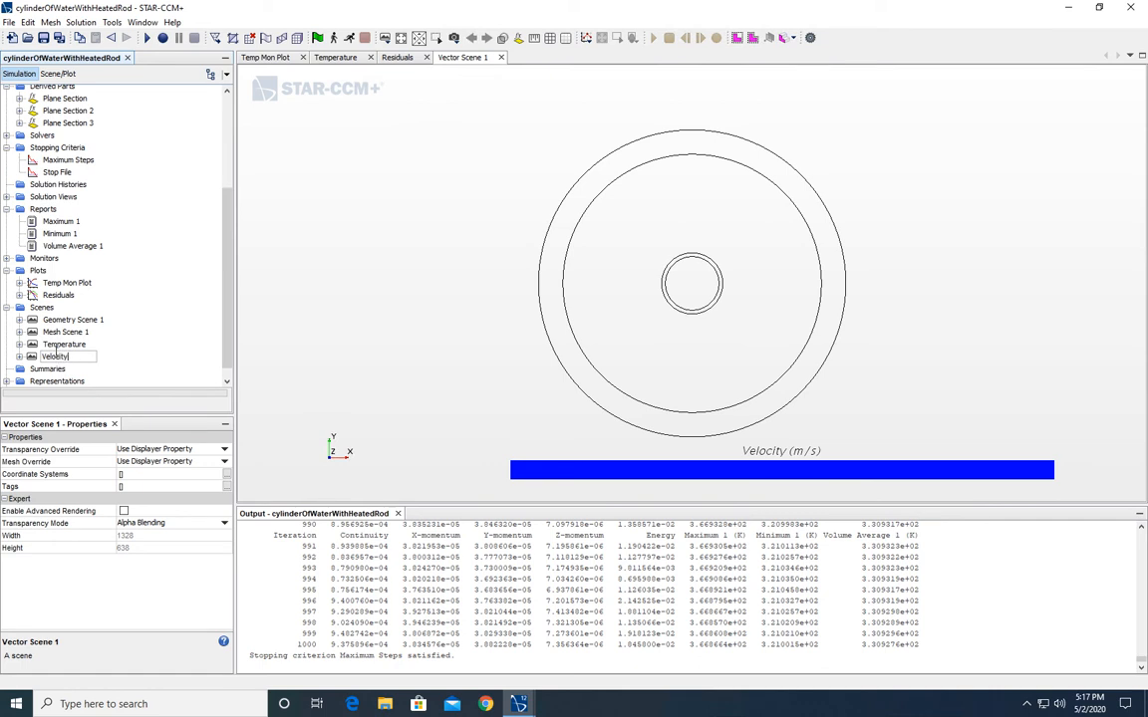
pyautogui.press('Return')
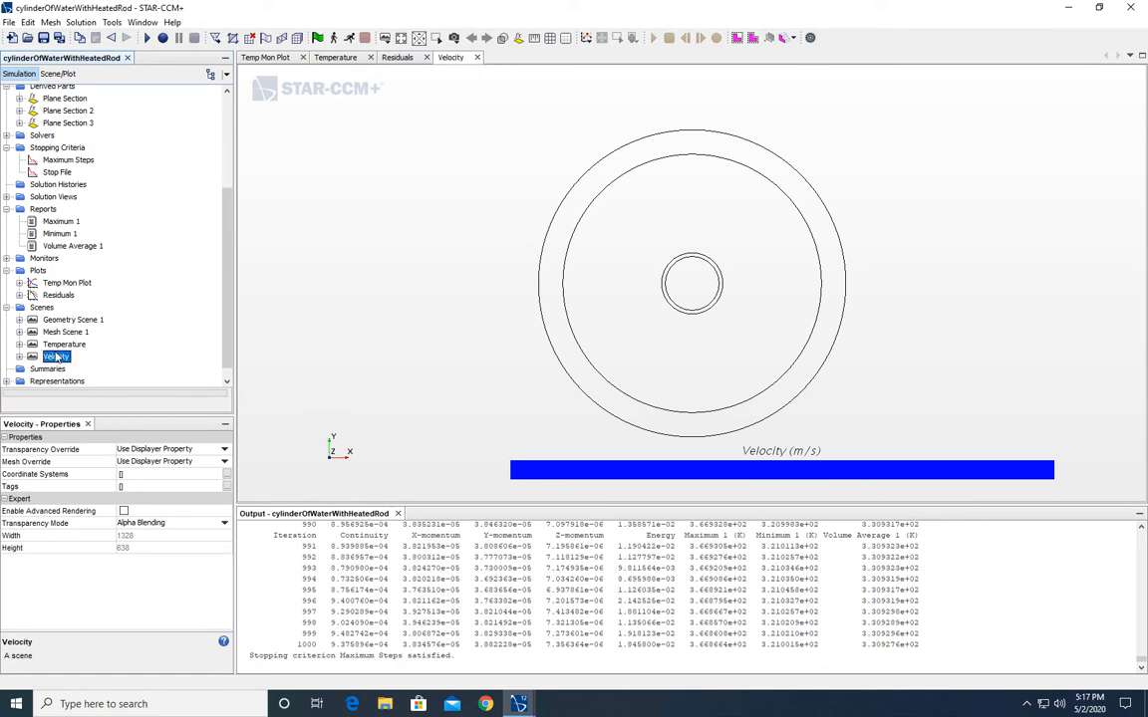
# Step: Expand the Velocity scene down to its Vector 1 displayer and show the properties of the displayer's Parts node
pyautogui.click(19, 357)
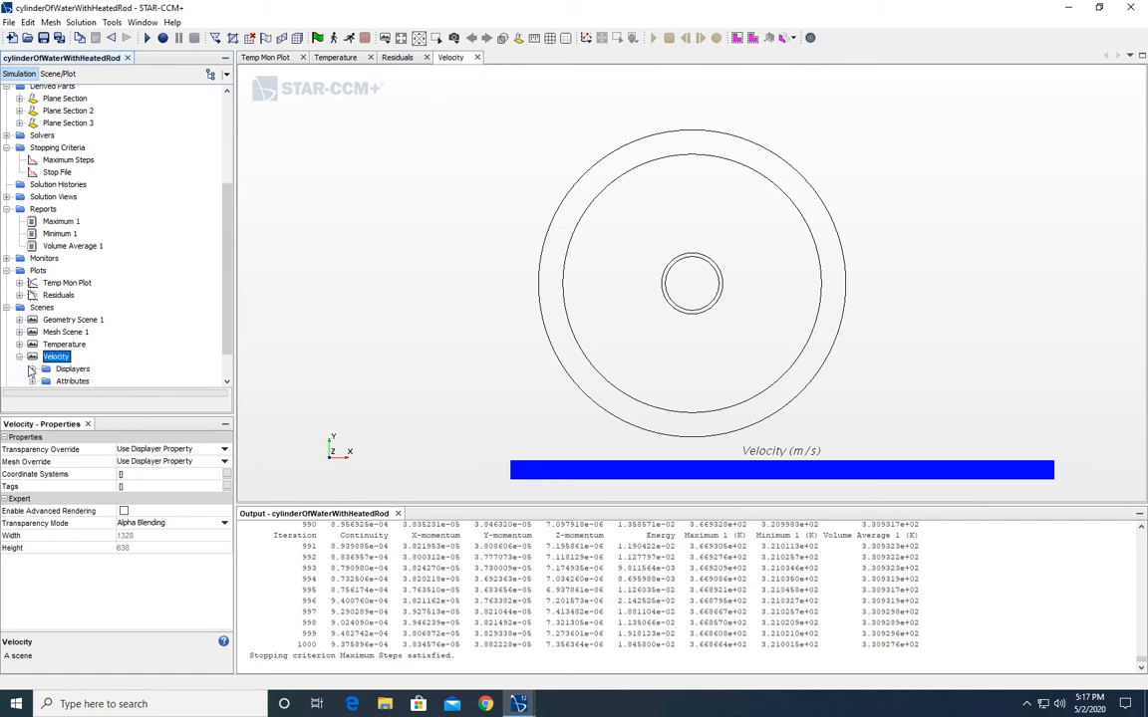
pyautogui.scroll(-2, 31, 374)
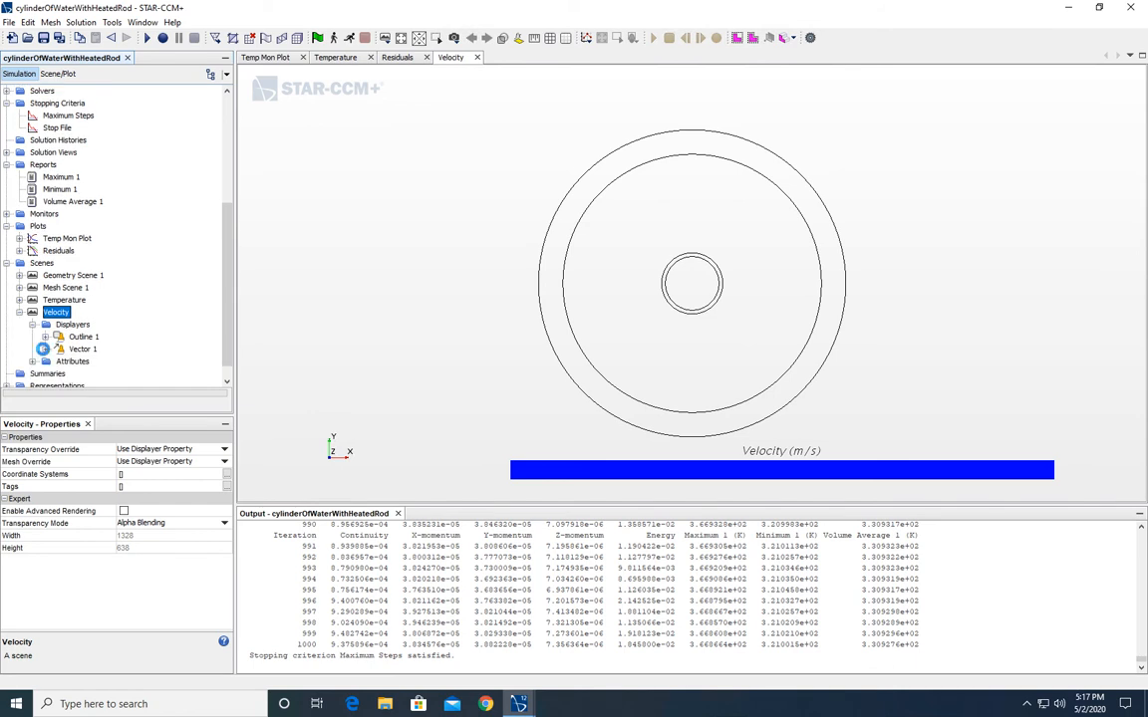
pyautogui.click(45, 320)
pyautogui.click(96, 345)
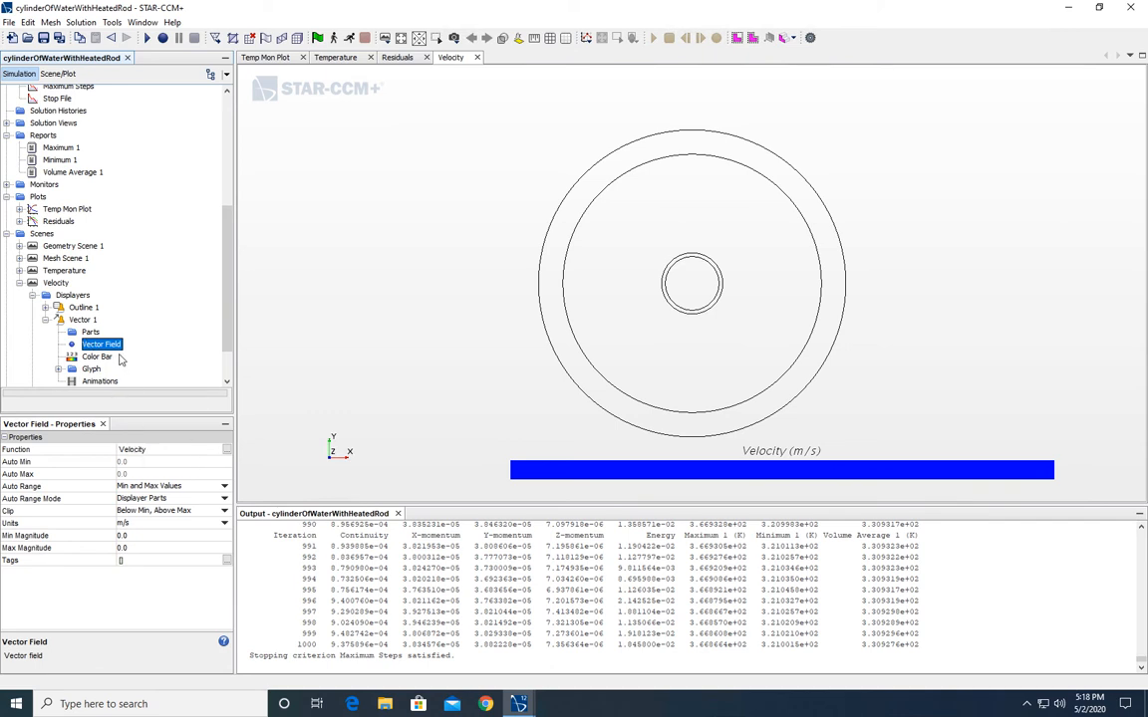
pyautogui.click(88, 333)
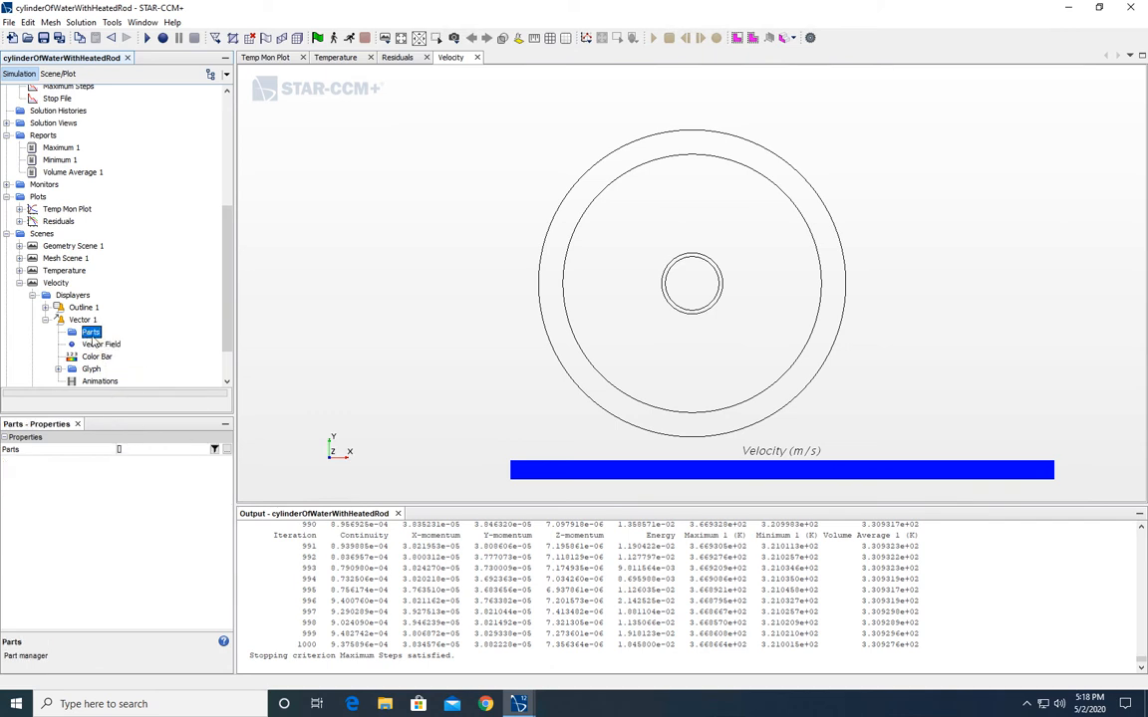
# Step: Try assigning all surfaces of the water part to the Vector 1 displayer
pyautogui.click(226, 450)
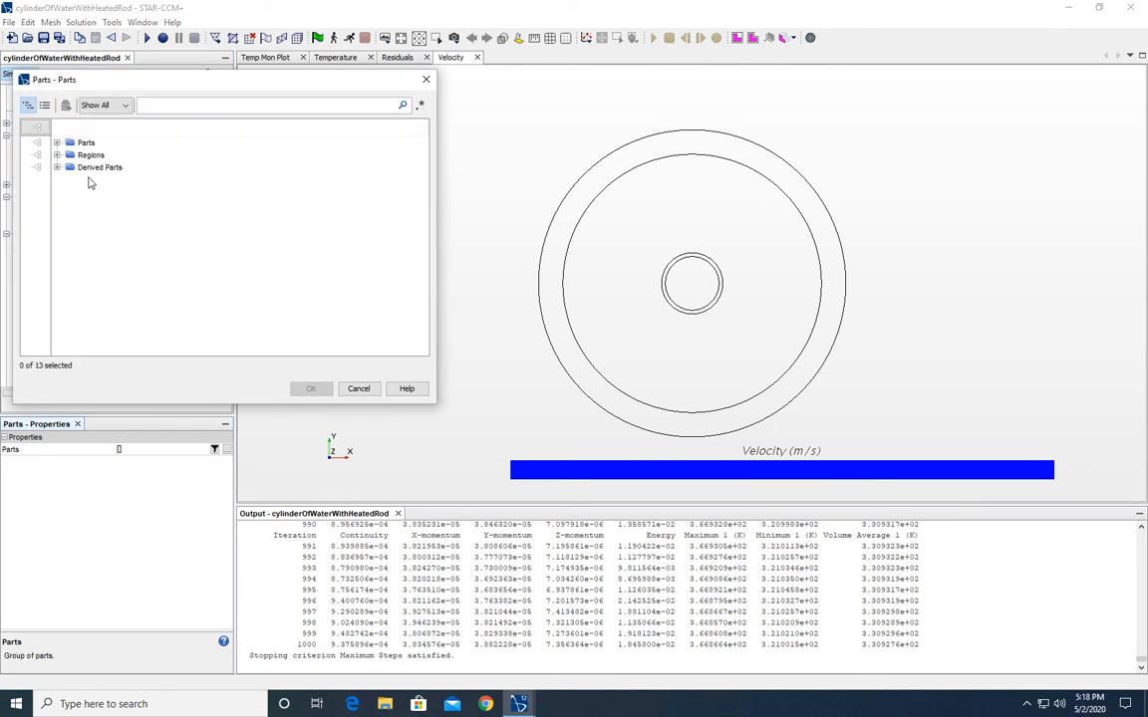
pyautogui.click(57, 143)
pyautogui.click(101, 155)
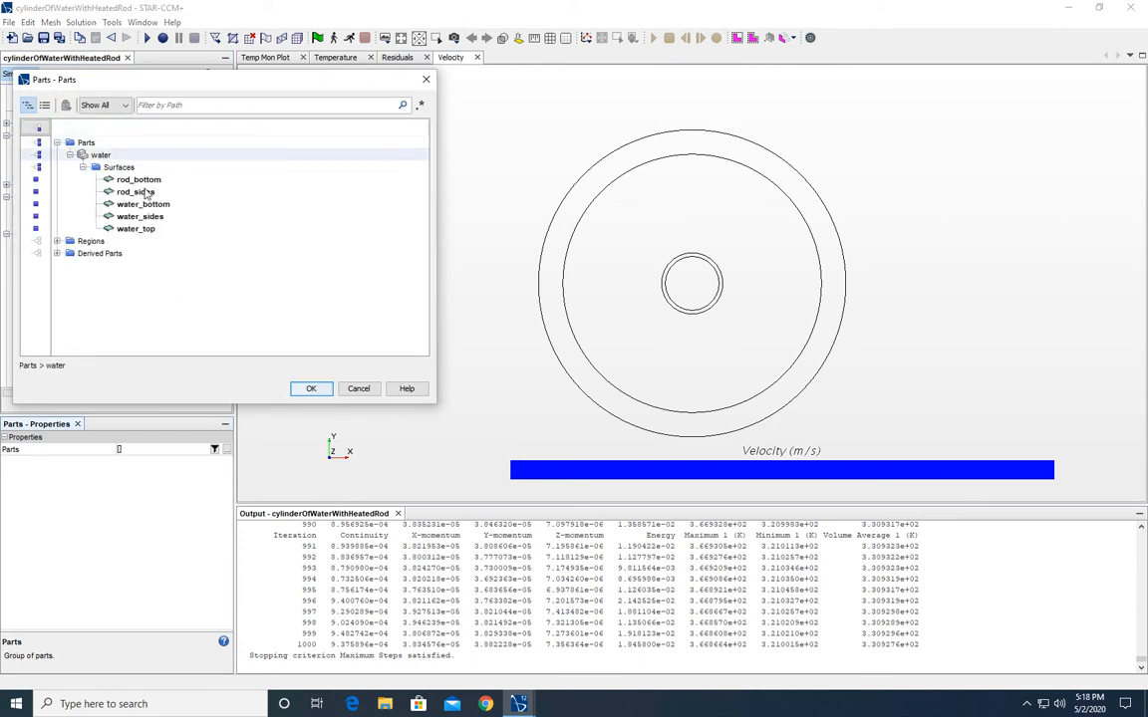
pyautogui.click(310, 389)
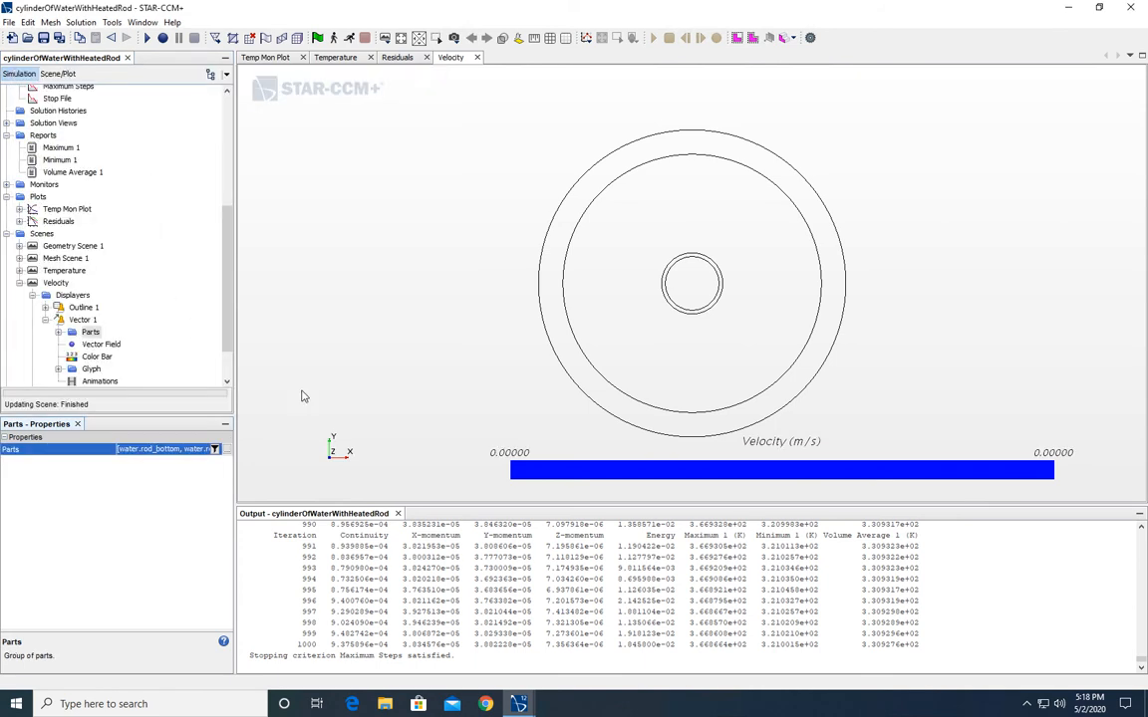
# Step: Replace the Vector 1 displayer's parts with the derived parts Plane Section, Plane Section 2 and Plane Section 3
pyautogui.click(215, 449)
pyautogui.click(39, 143)
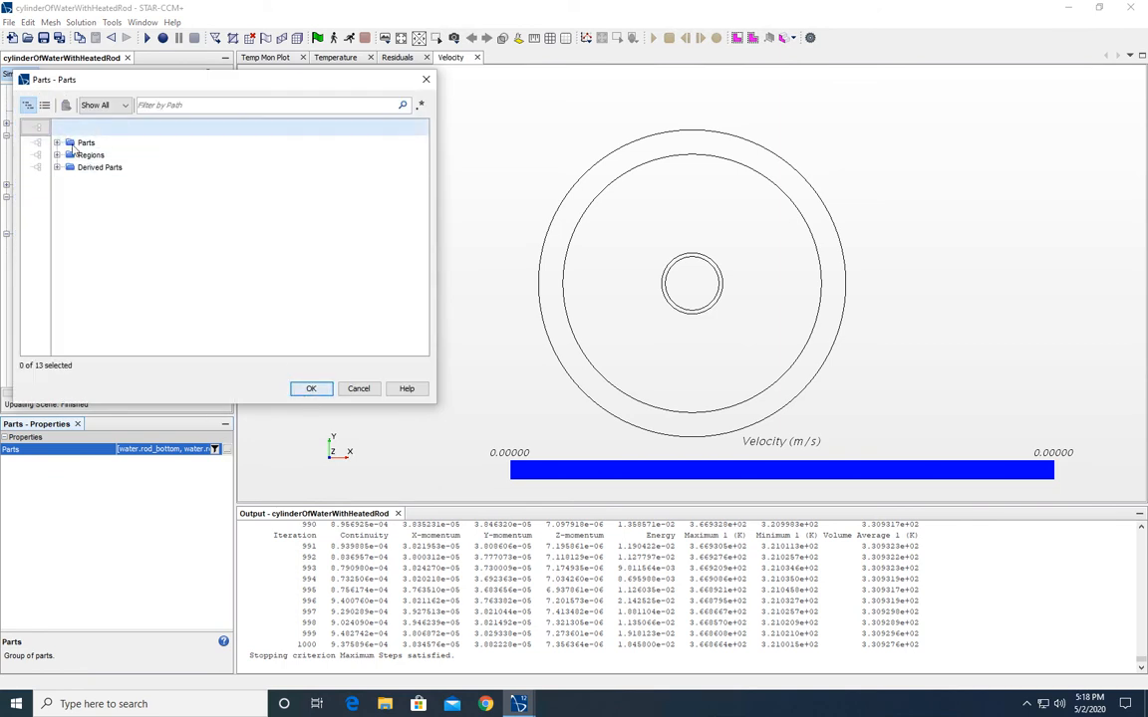
pyautogui.click(57, 167)
pyautogui.click(99, 181)
pyautogui.click(116, 194)
pyautogui.click(117, 206)
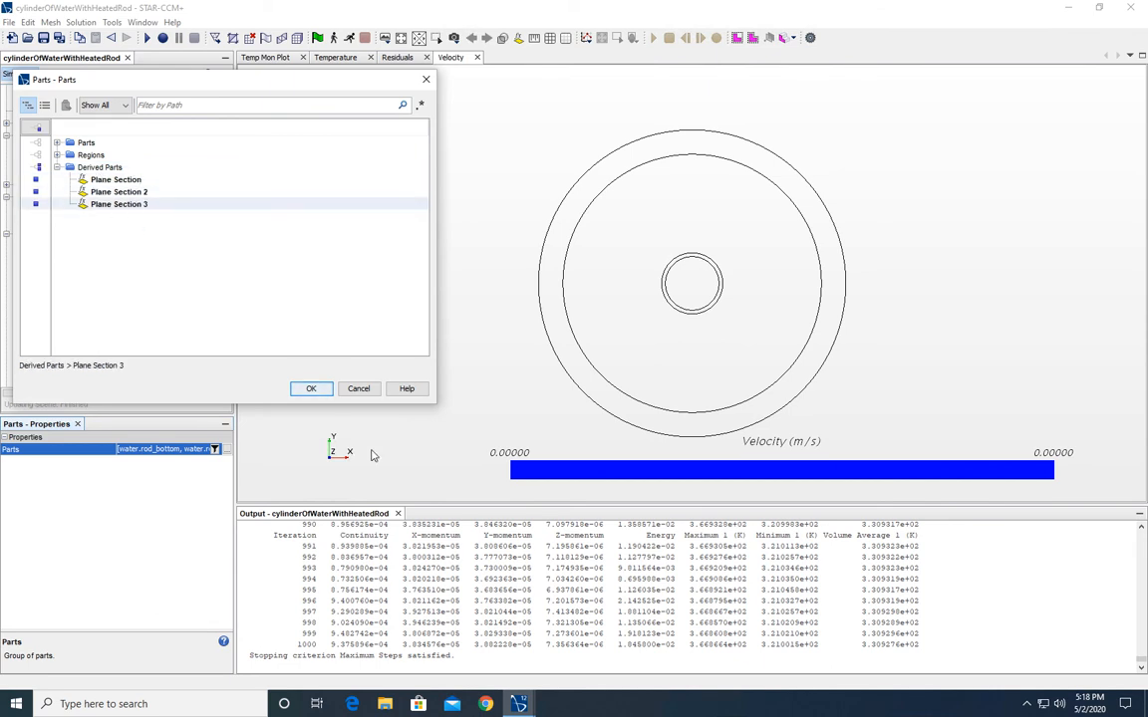
pyautogui.click(307, 390)
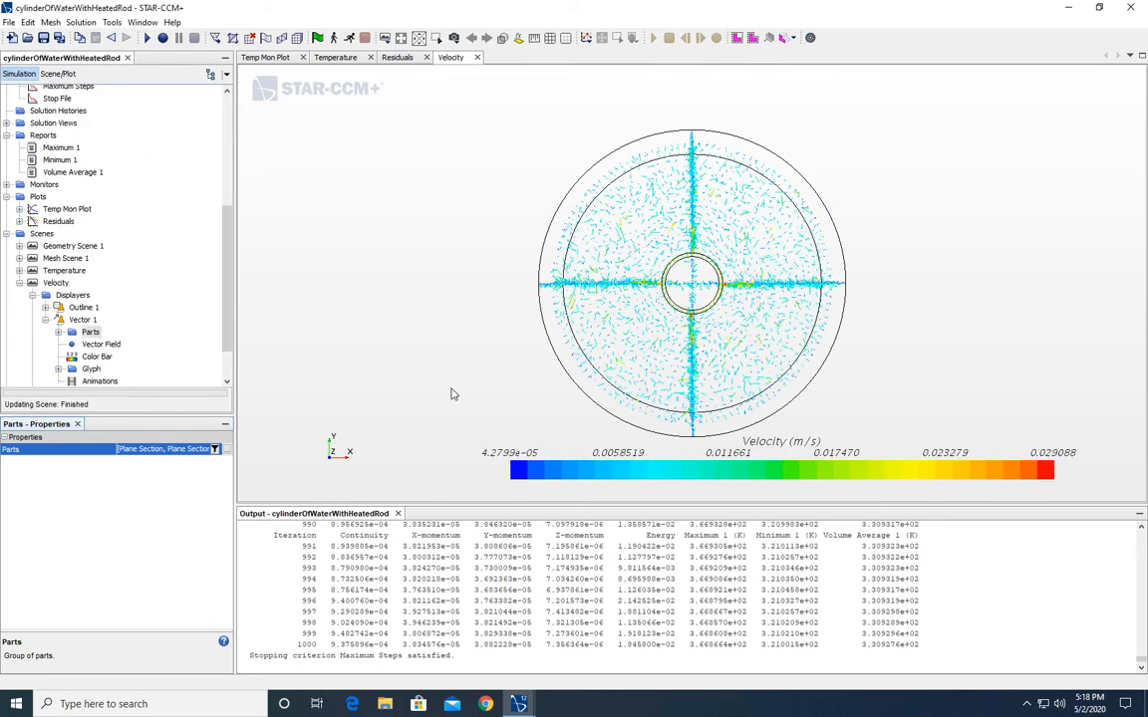
# Step: Set the display mode of the Velocity scene's Vector 1 displayer to Line Integral Convolution
pyautogui.moveTo(820, 296); pyautogui.dragTo(810, 196)
pyautogui.scroll(5, 810, 196)
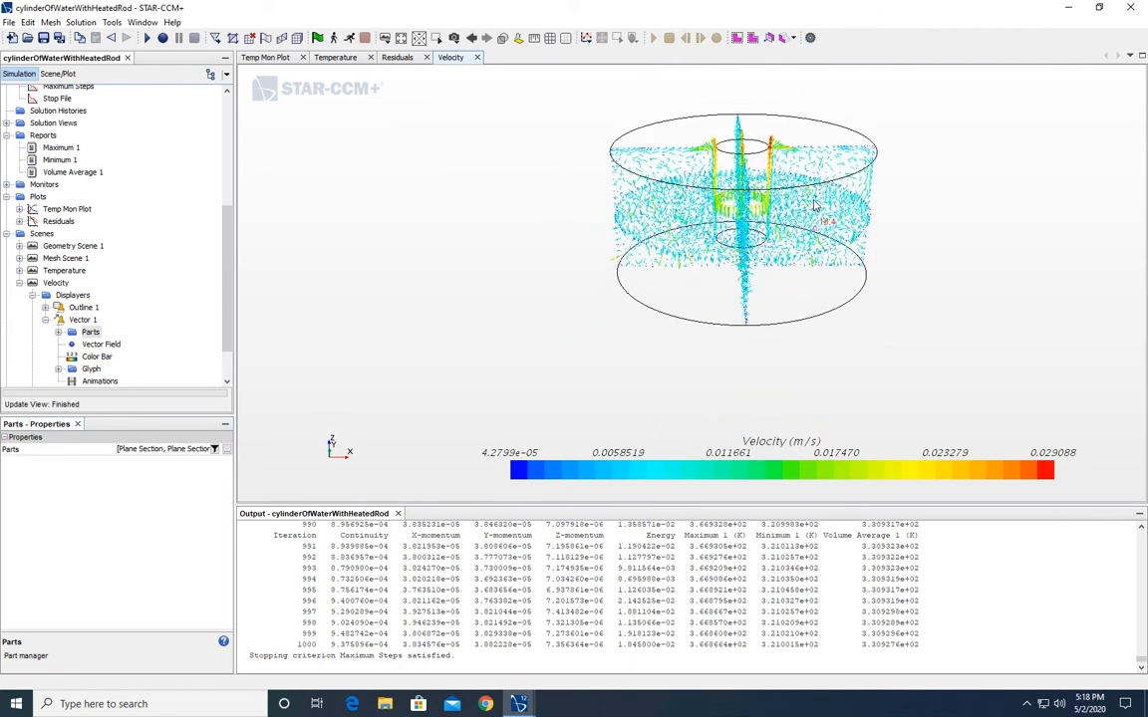
pyautogui.scroll(3, 731, 208)
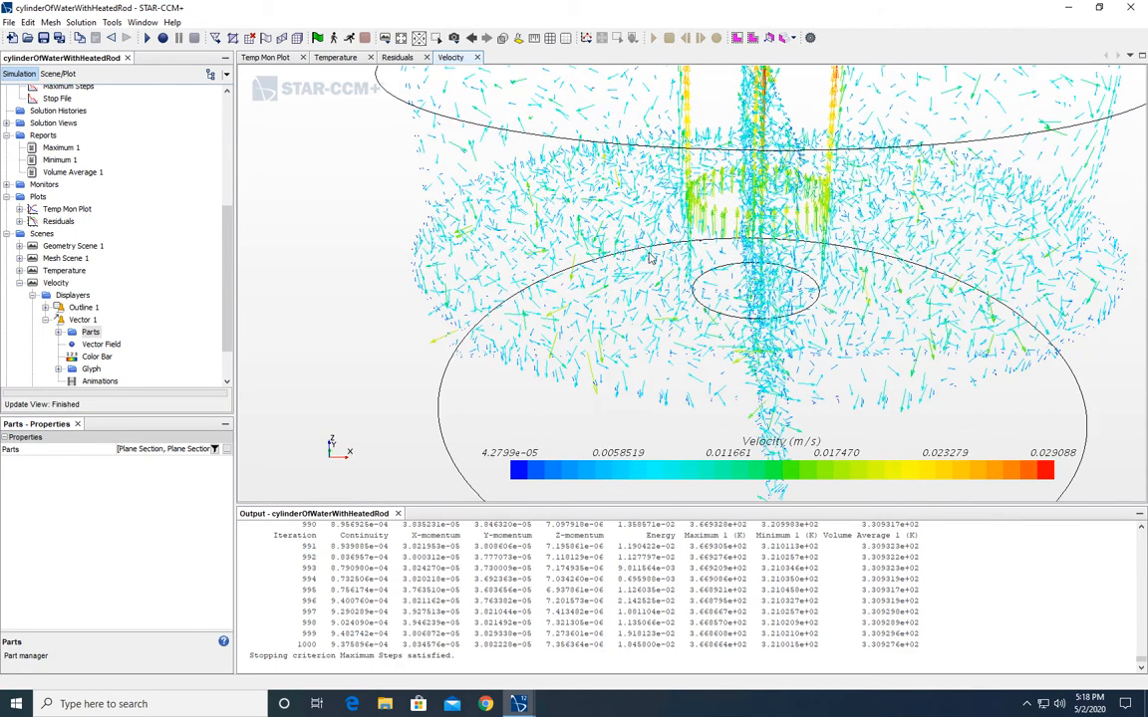
pyautogui.scroll(-6, 731, 221)
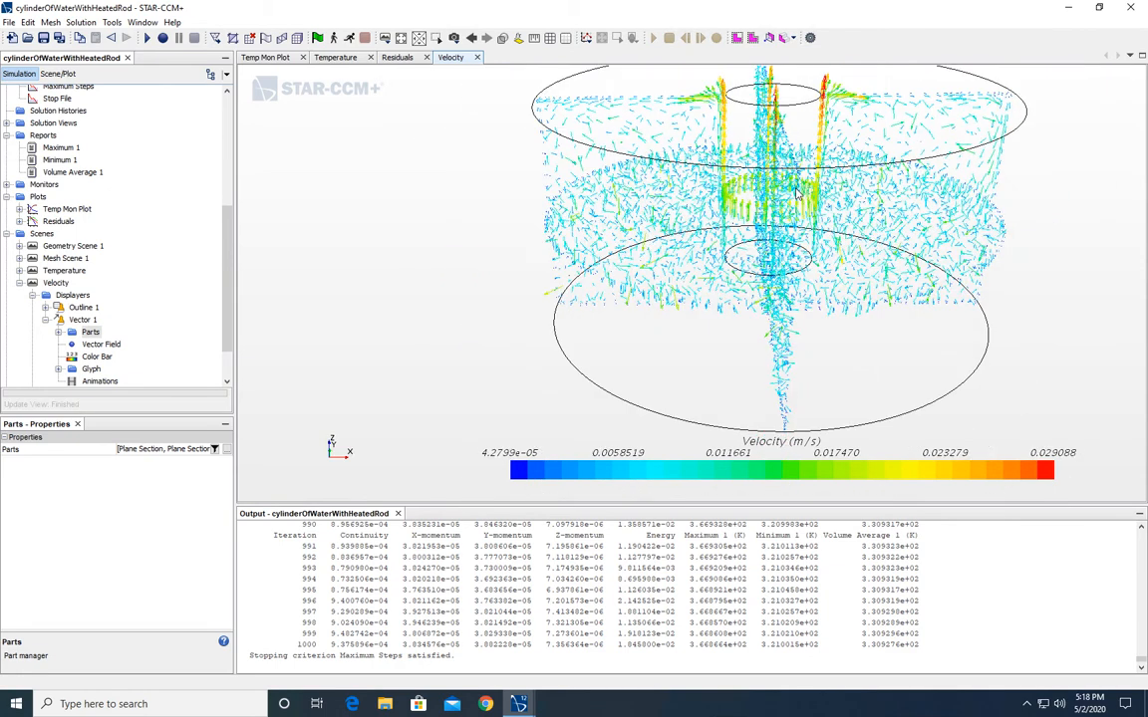
pyautogui.moveTo(795, 325); pyautogui.dragTo(546, 257)
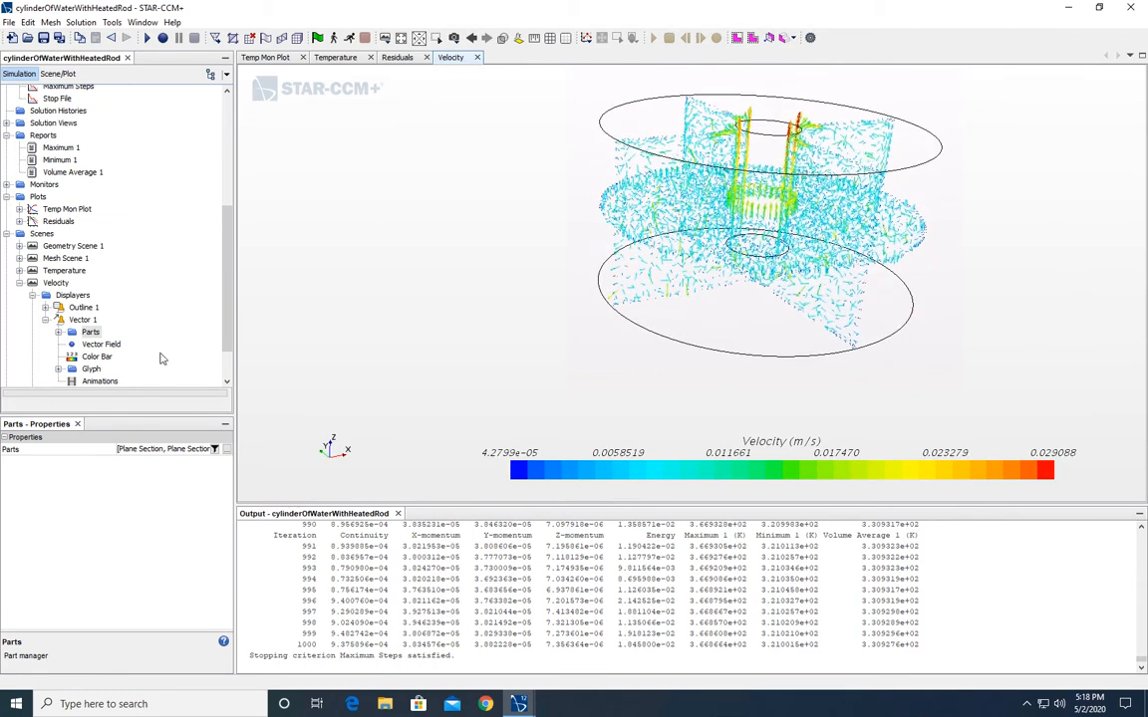
pyautogui.click(88, 321)
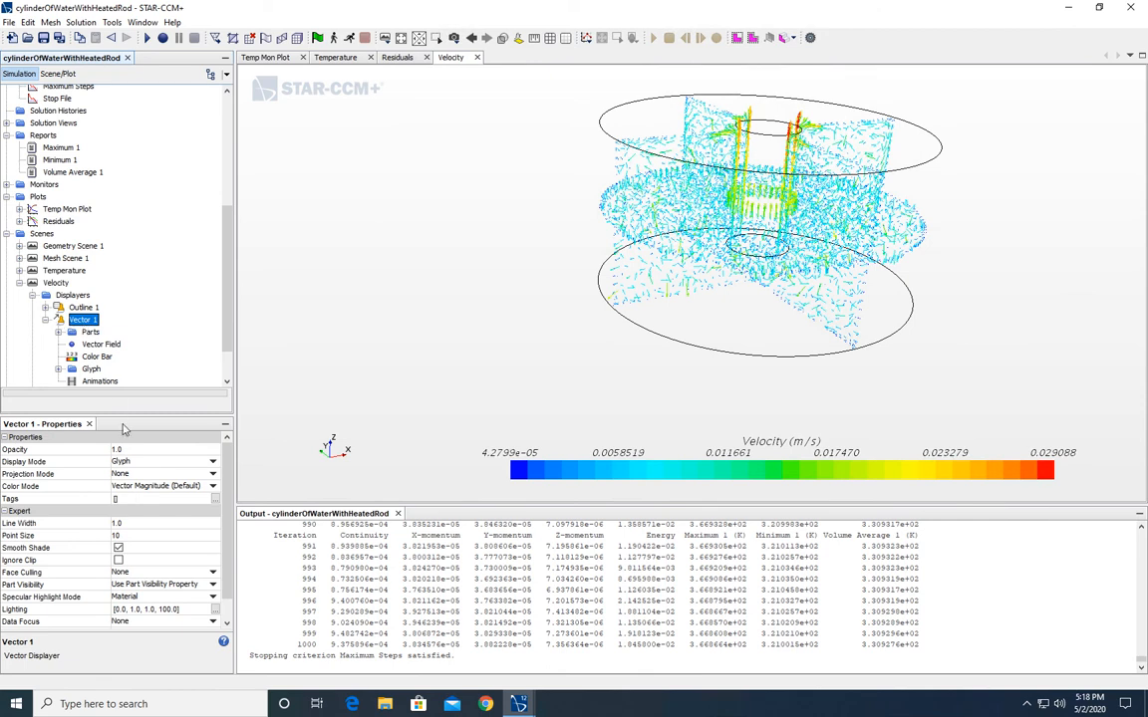
pyautogui.click(130, 462)
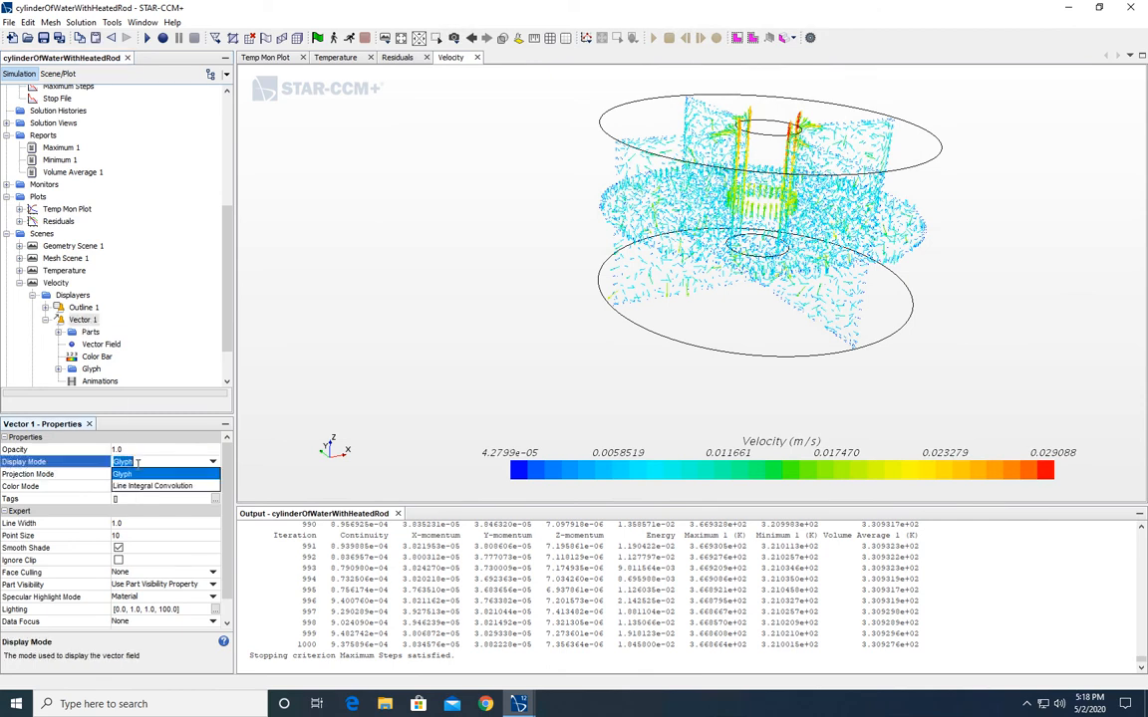
pyautogui.click(133, 486)
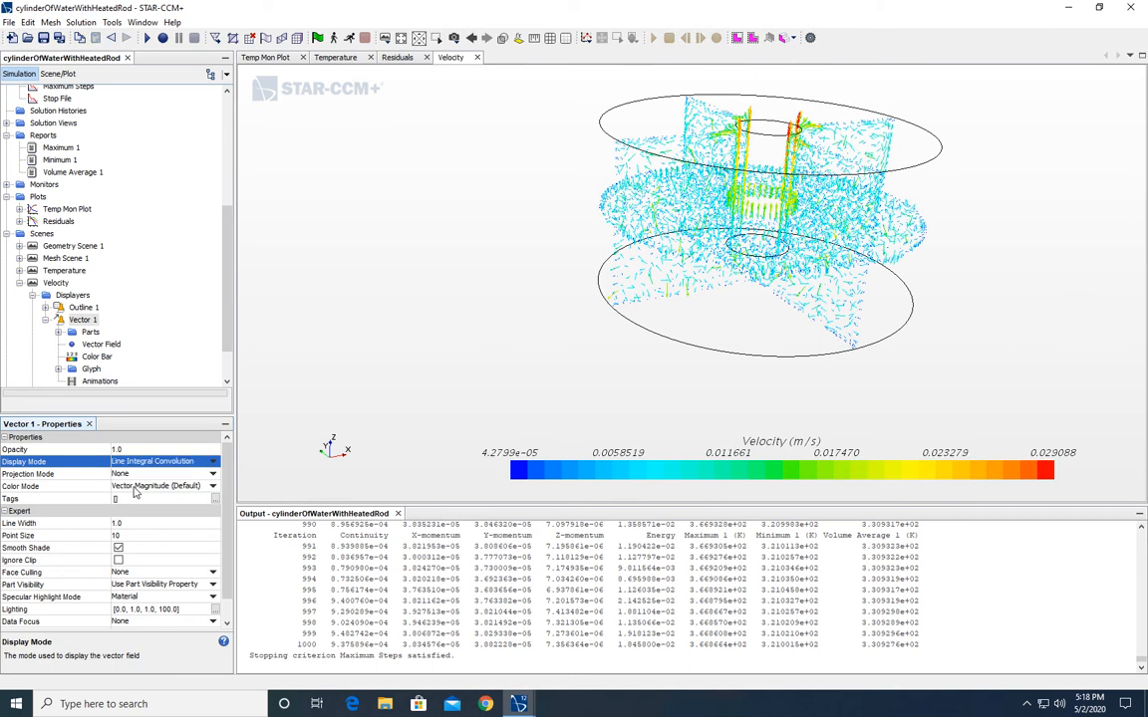
pyautogui.scroll(5, 772, 204)
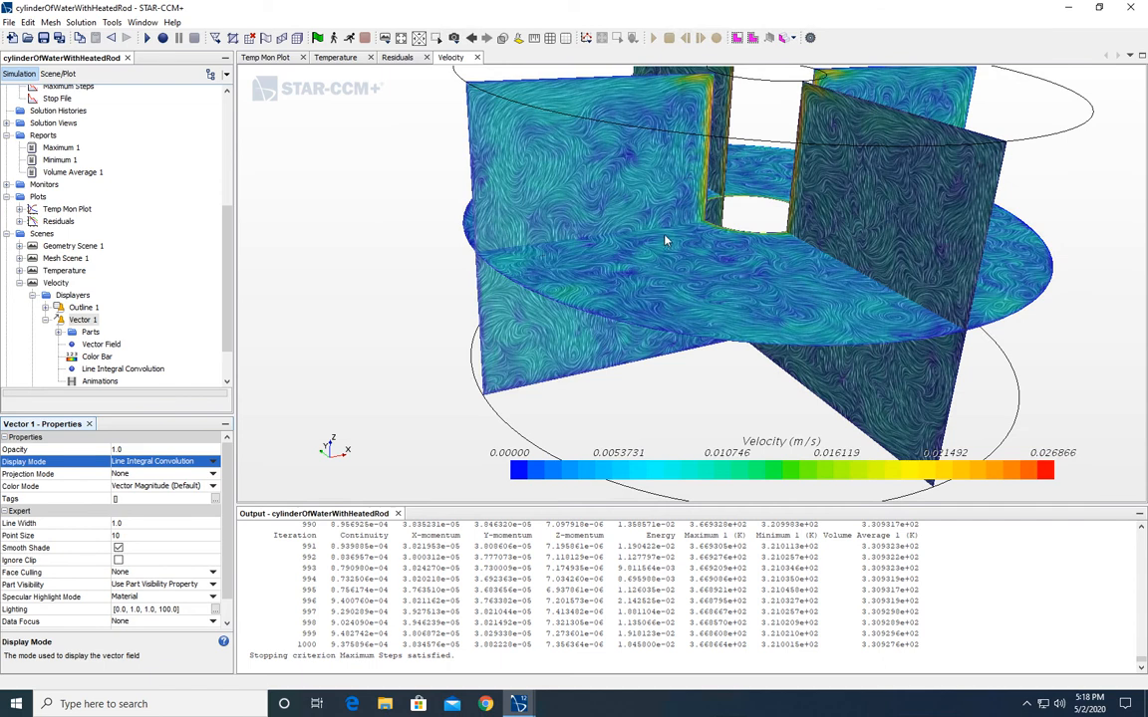
pyautogui.click(902, 221)
pyautogui.moveTo(773, 231); pyautogui.dragTo(749, 212)
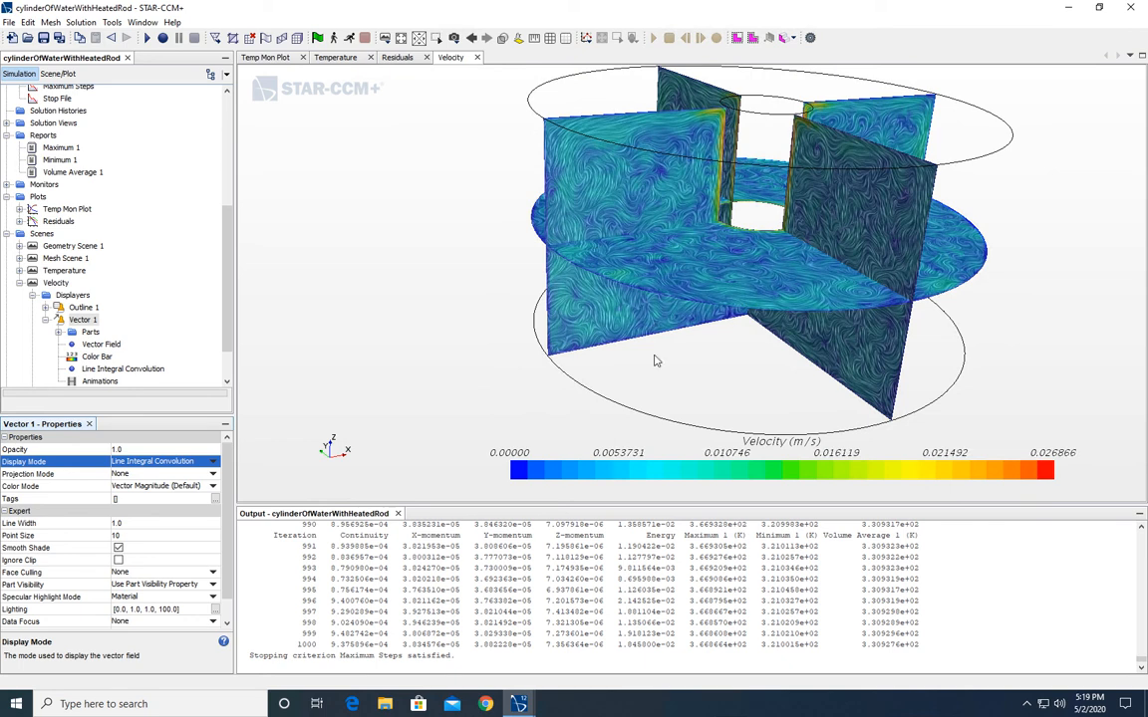
# Step: Review the Temperature scene and the Temp Mon Plot, finishing with the Temperature scene in view
pyautogui.click(337, 58)
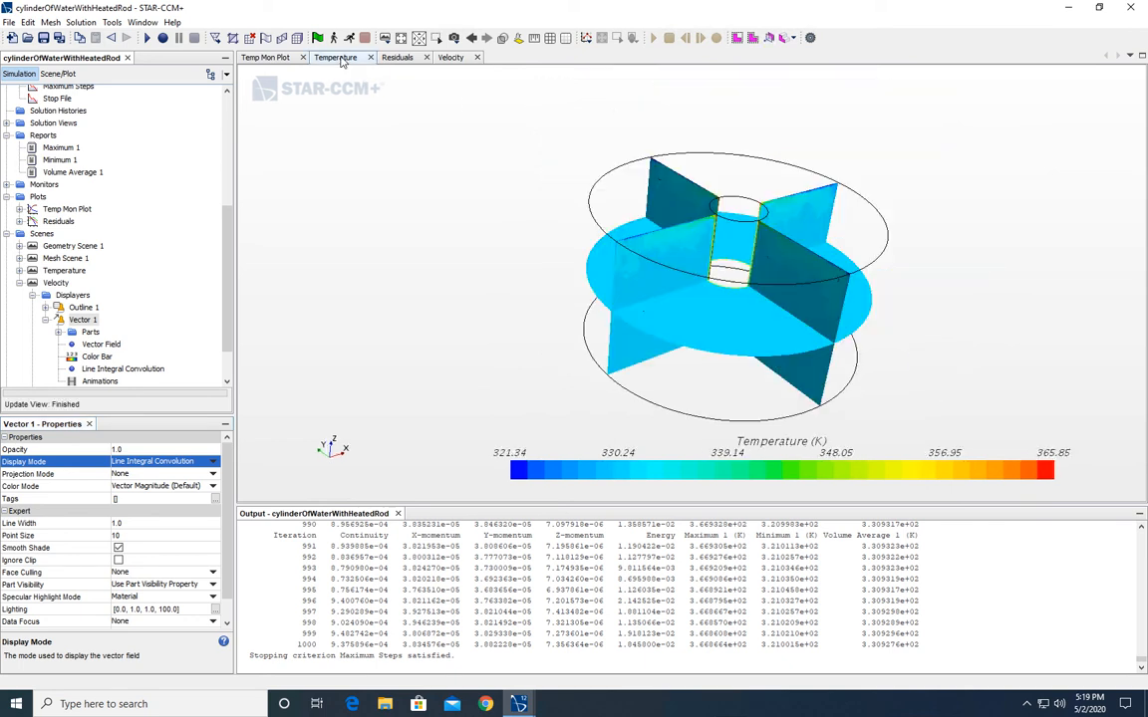
pyautogui.click(267, 58)
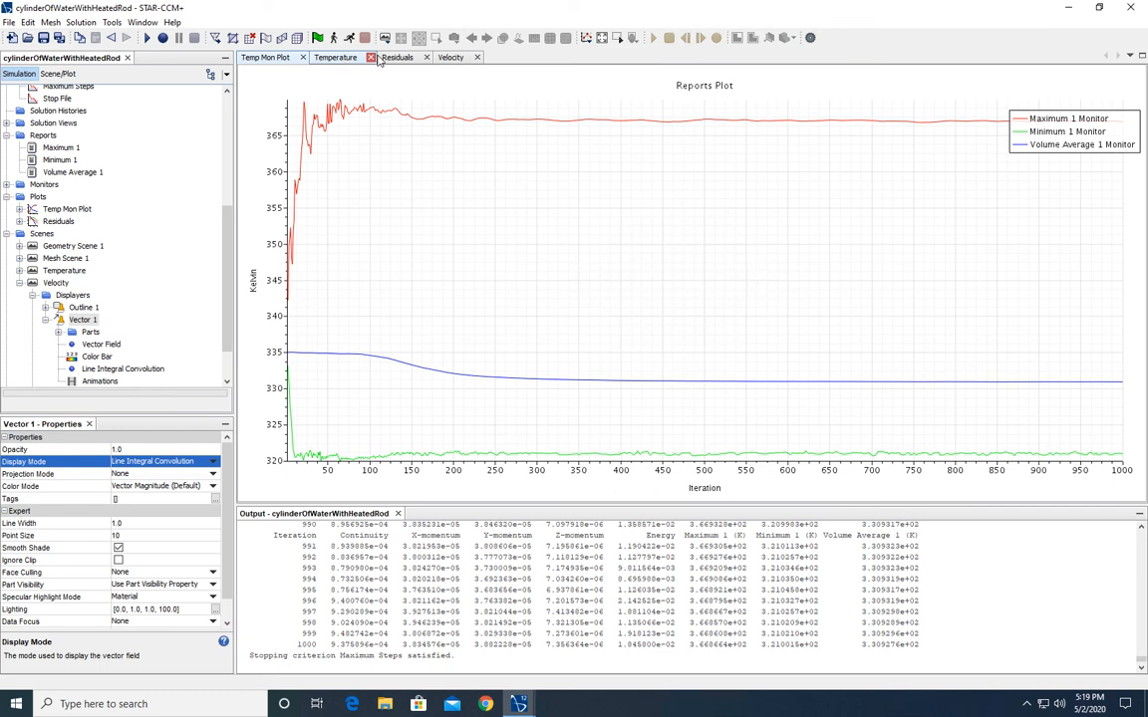
pyautogui.click(328, 58)
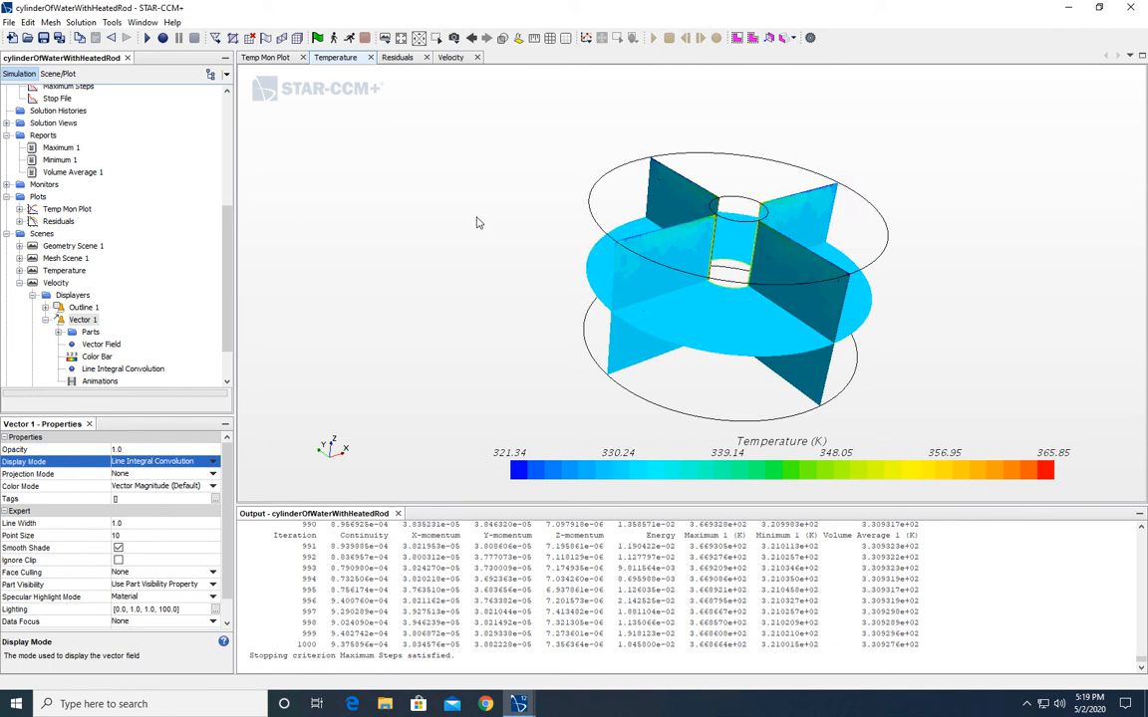
# Step: Start a new line probe derived part in the Temperature scene with a resolution of 100 and no displayer
pyautogui.scroll(2, 71, 188)
pyautogui.scroll(3, 72, 188)
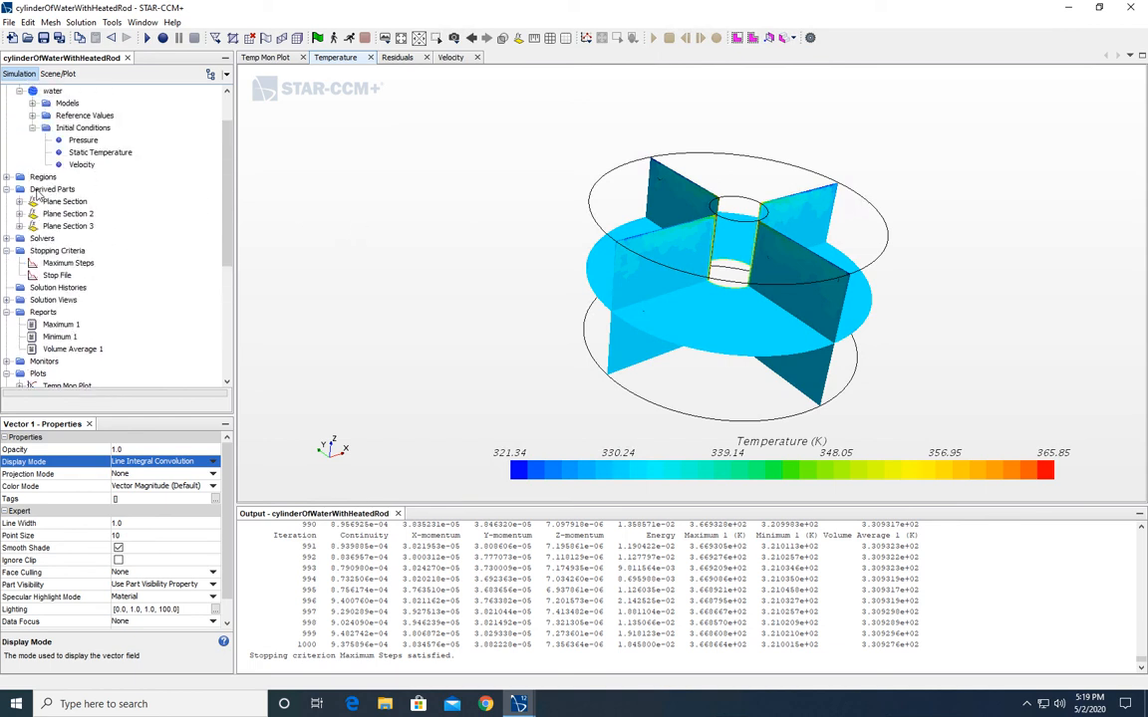
pyautogui.click(34, 191)
pyautogui.rightClick(40, 192)
pyautogui.moveTo(139, 202)
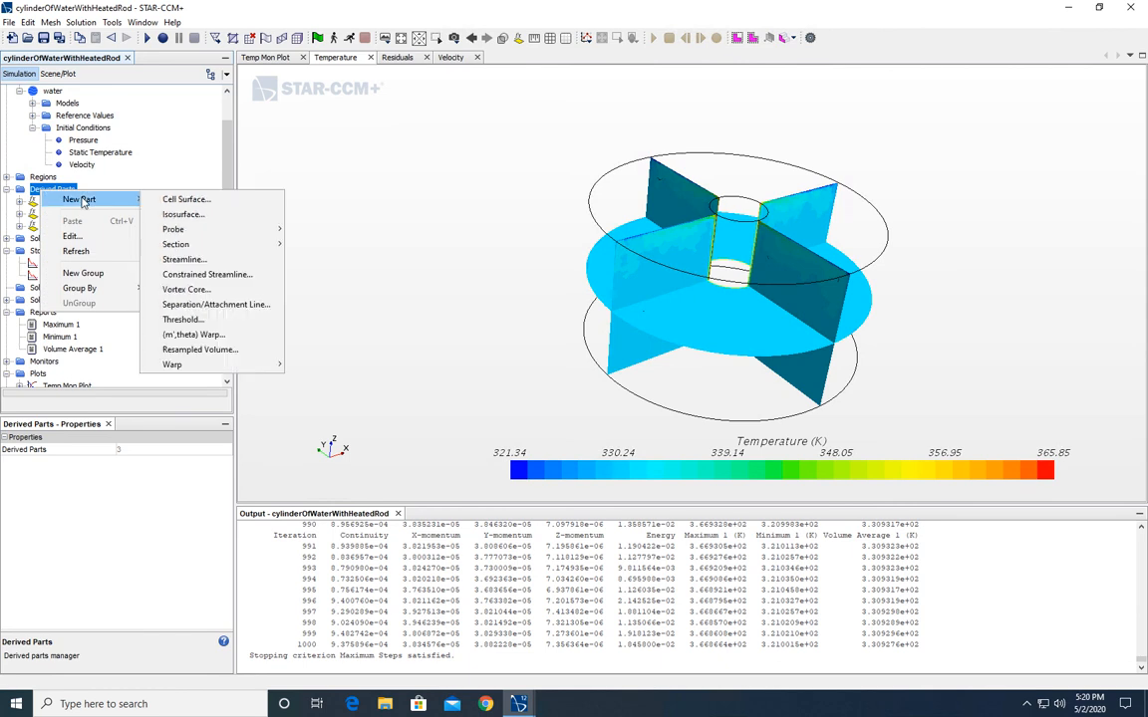
pyautogui.moveTo(198, 233)
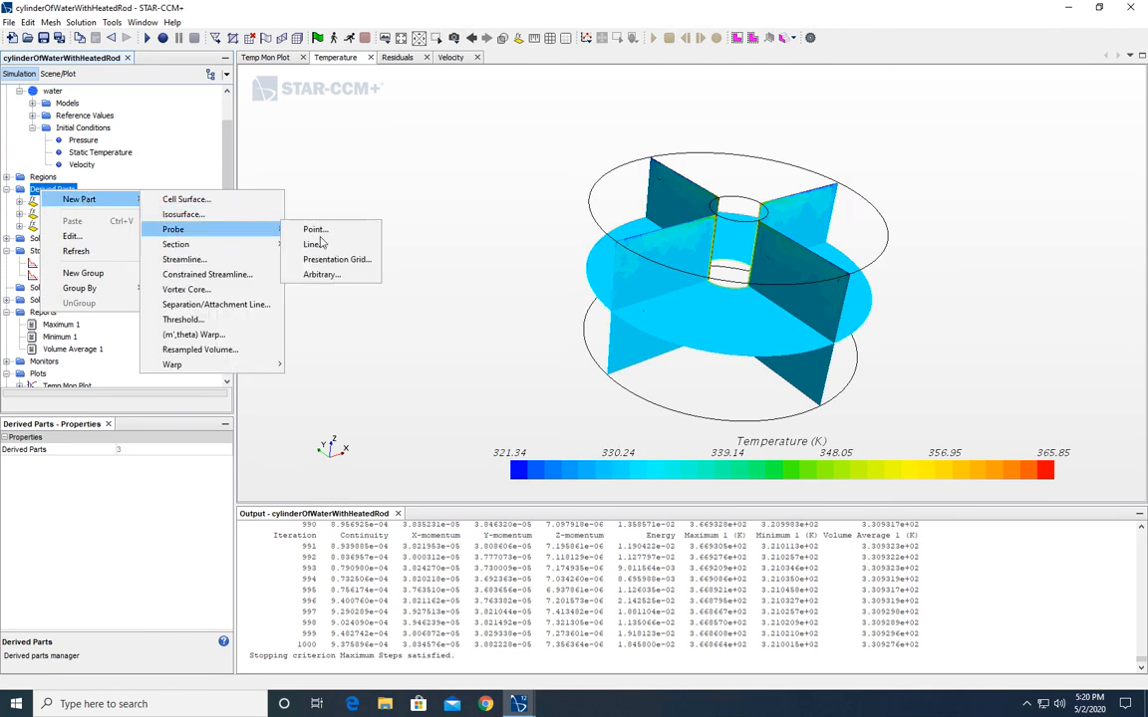
pyautogui.click(315, 246)
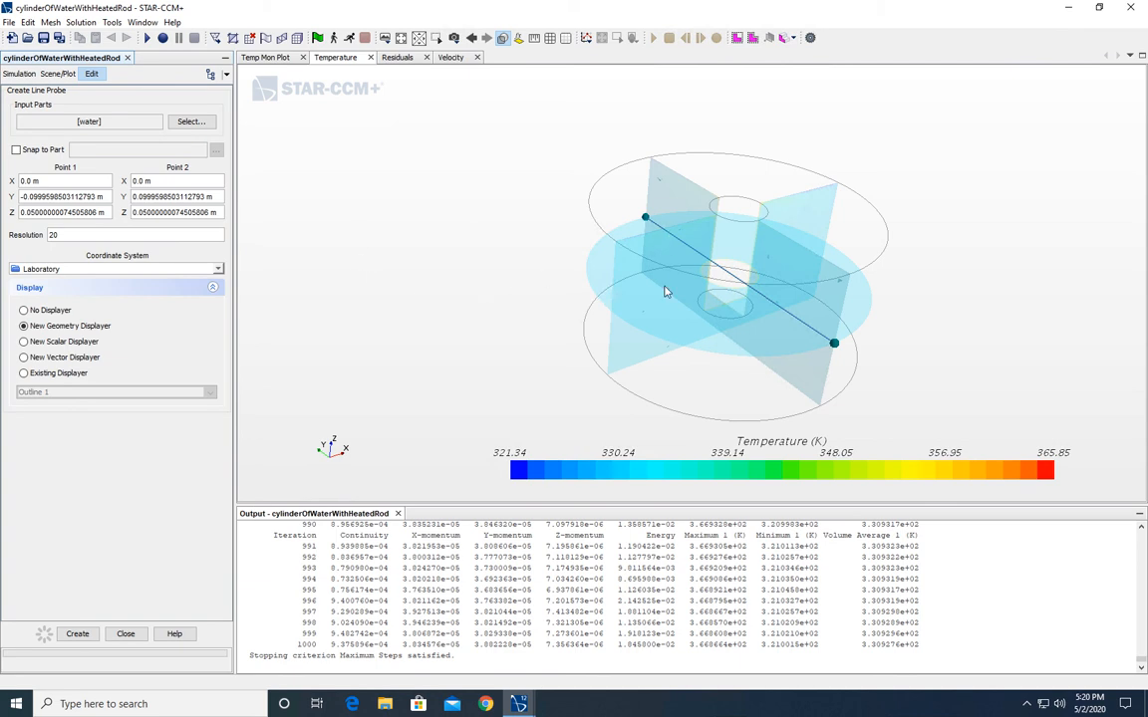
pyautogui.moveTo(942, 287); pyautogui.dragTo(1015, 336)
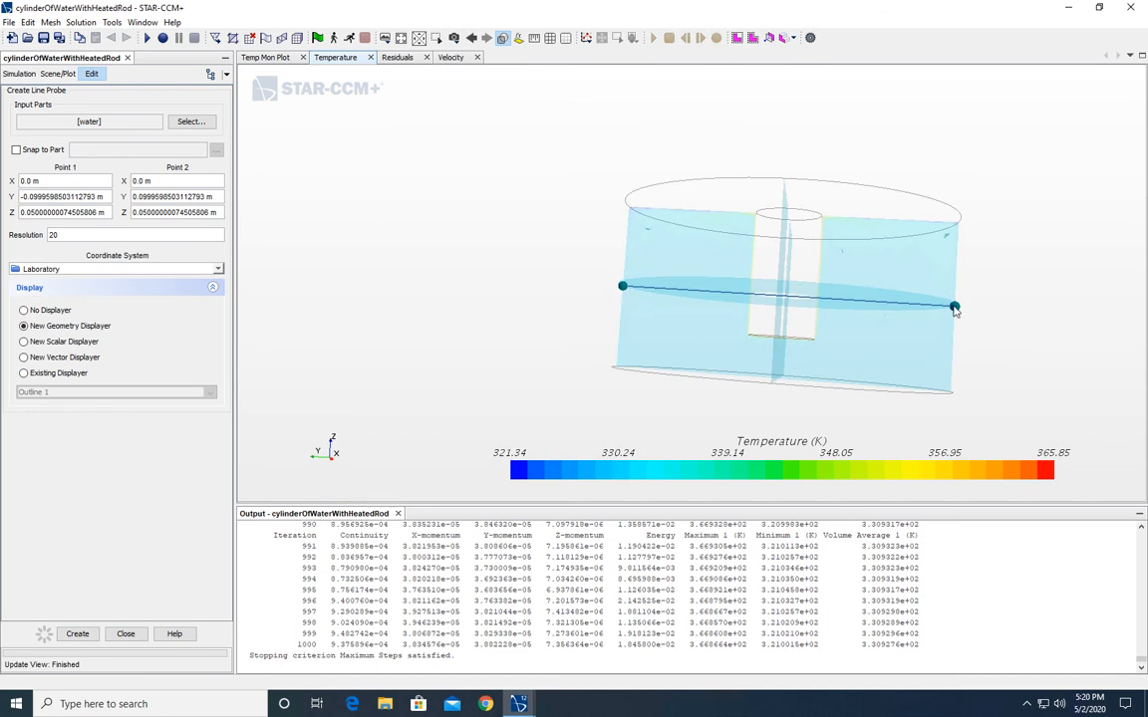
pyautogui.doubleClick(70, 234)
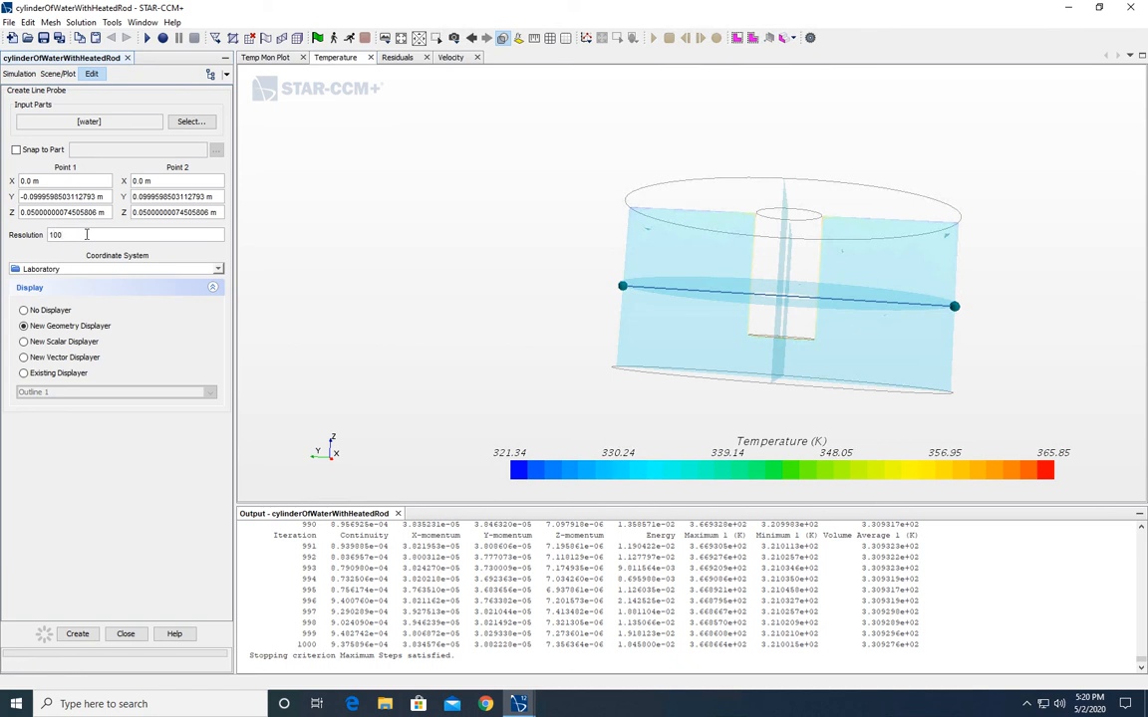
pyautogui.click(60, 311)
# Step: Set the Z coordinate of both line probe points to 0.09 m, create the probe and select it among the derived parts
pyautogui.tripleClick(40, 213)
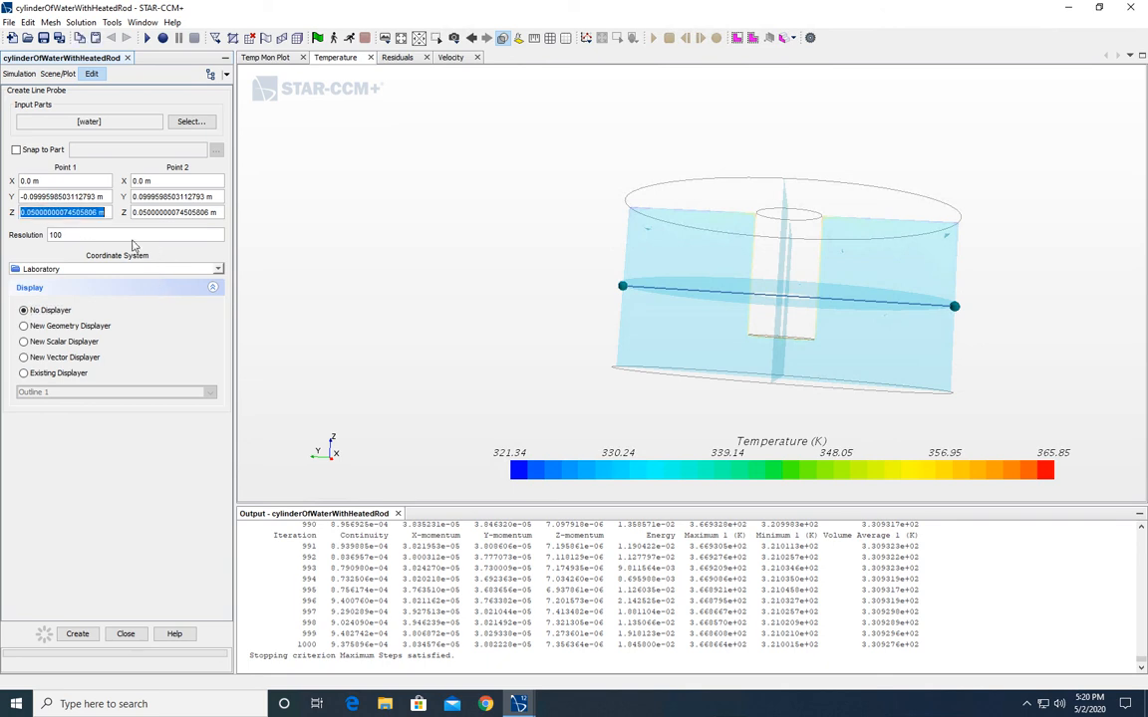
pyautogui.write('0.09')
pyautogui.press('Return')
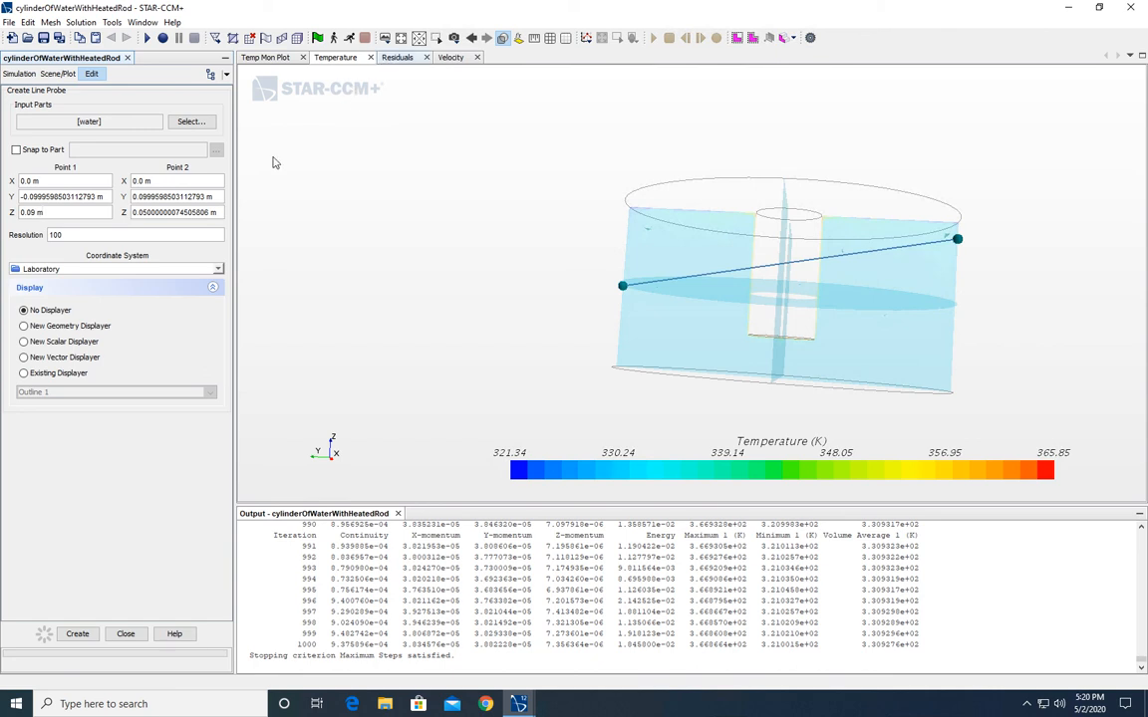
pyautogui.press('Tab')
pyautogui.write('0.09')
pyautogui.press('Return')
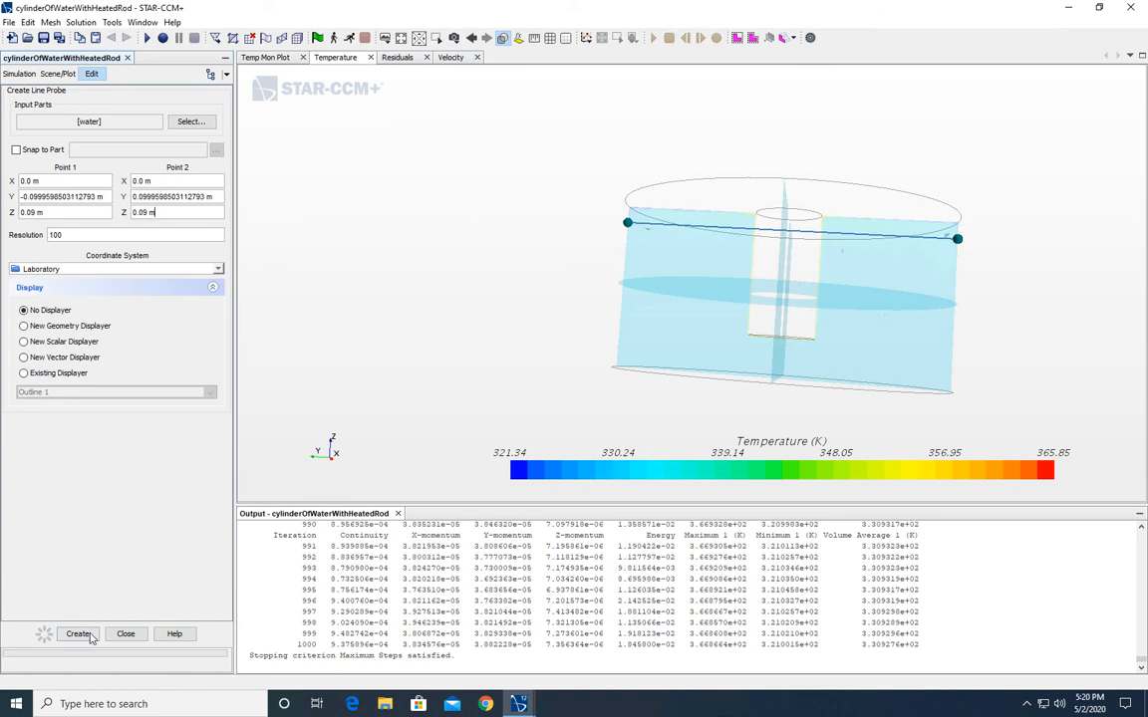
pyautogui.click(24, 311)
pyautogui.click(84, 634)
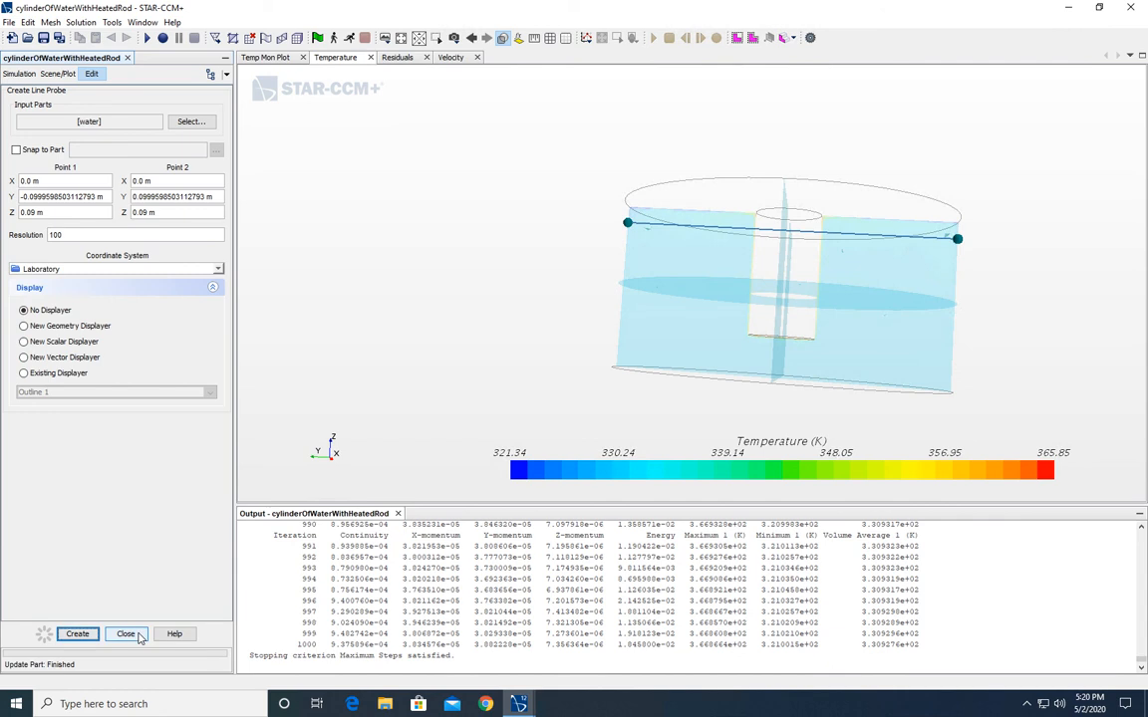
pyautogui.click(125, 635)
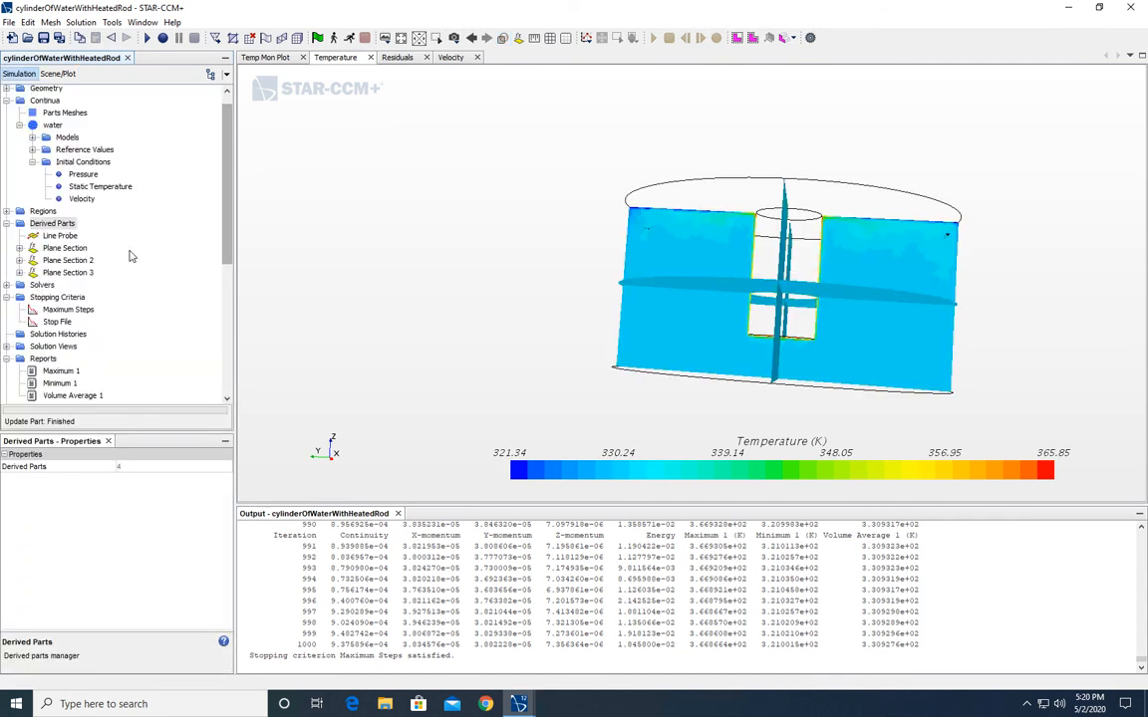
pyautogui.click(66, 238)
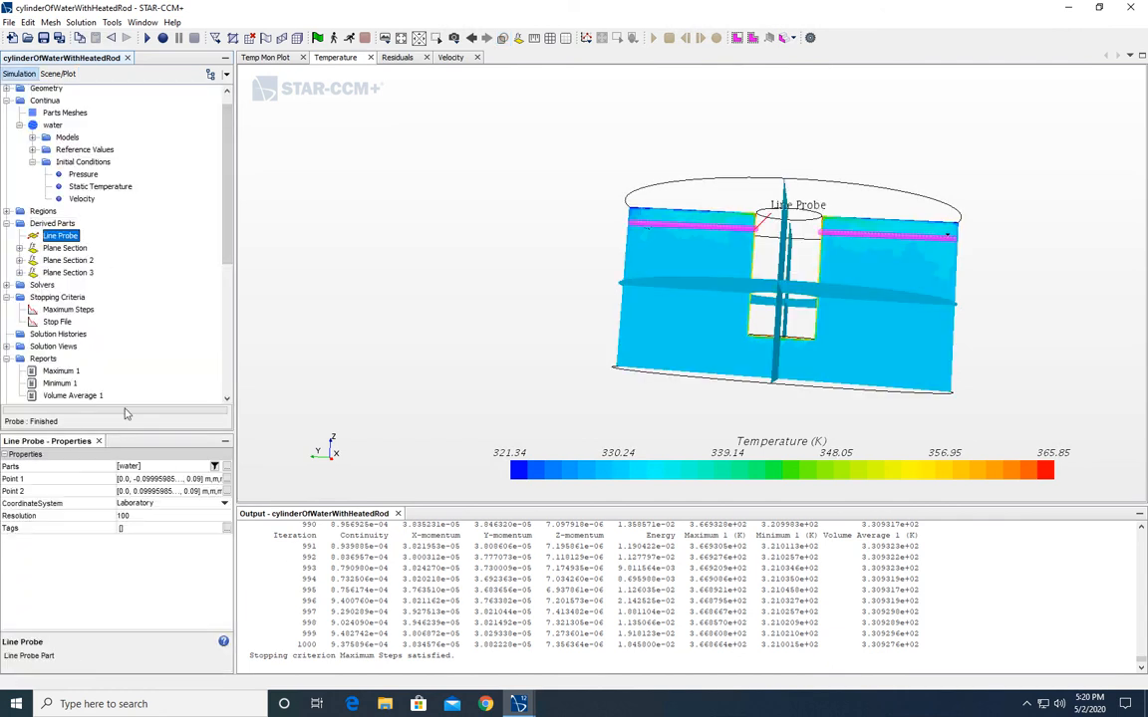